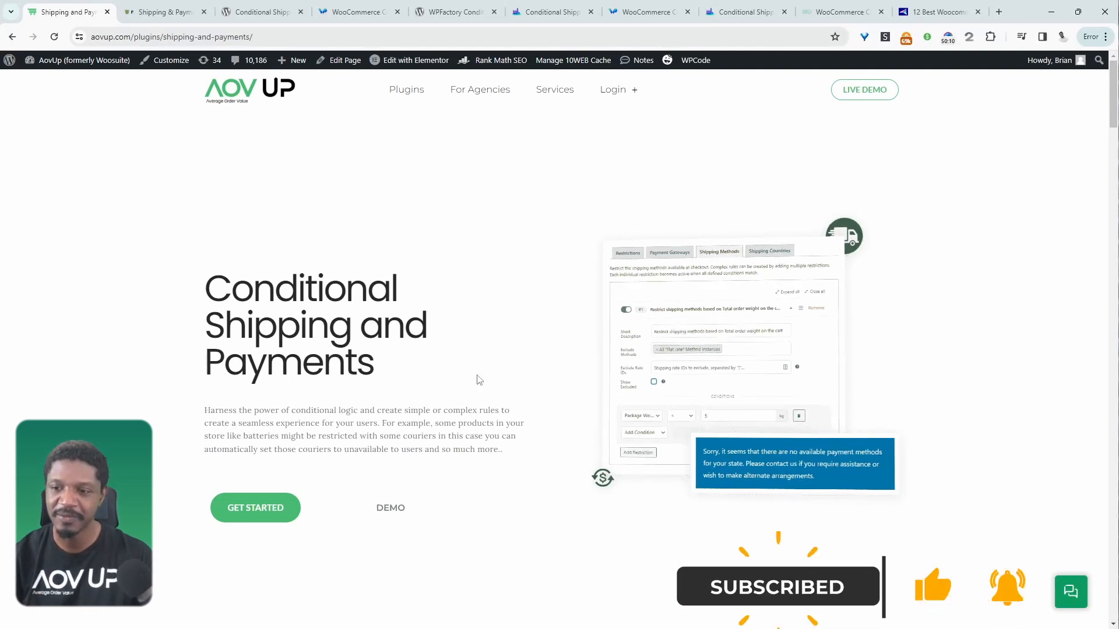
{"action": "scroll", "coordinate": [398, 488], "scroll_direction": "down", "scroll_amount": 6}
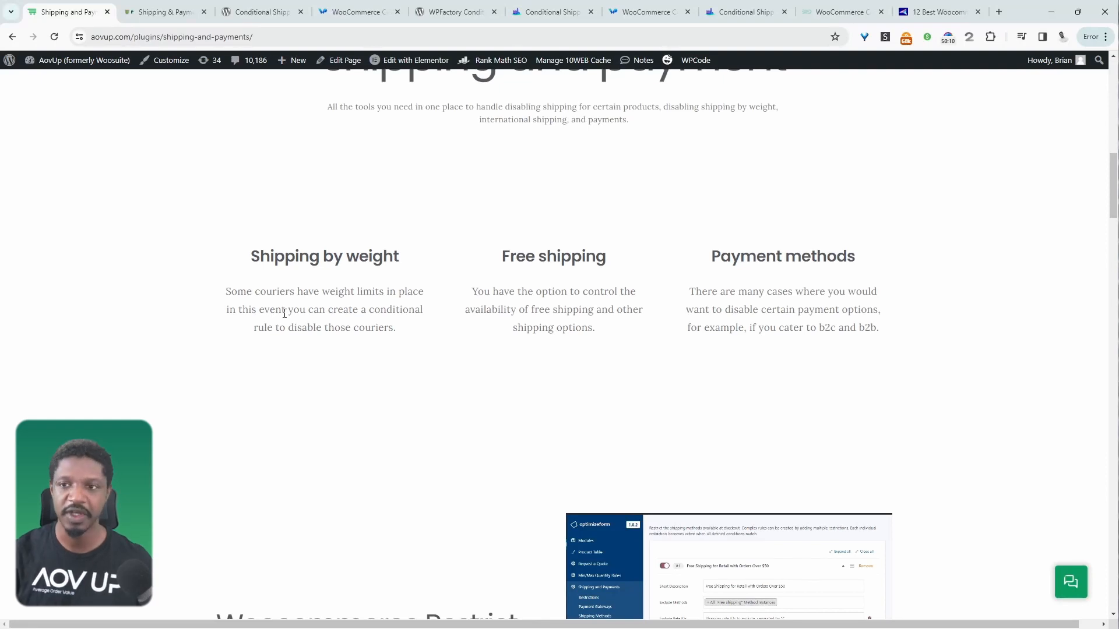
Start a new shipping-method restriction named 'Restrict shipping by postcode'.
{"action": "left_click", "coordinate": [164, 12]}
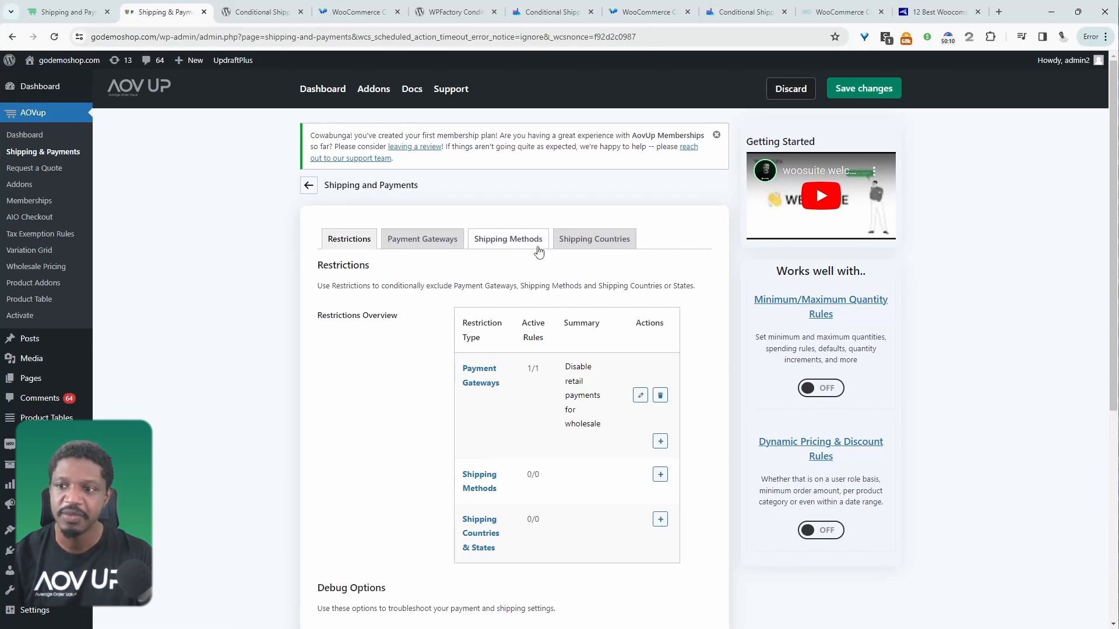
{"action": "left_click", "coordinate": [523, 239]}
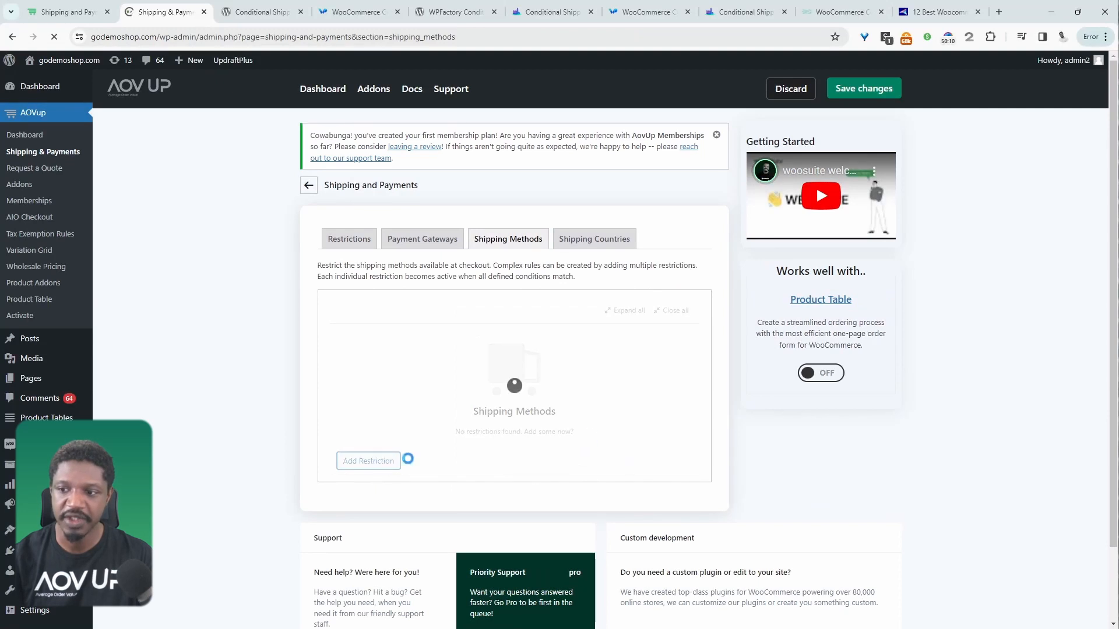
{"action": "left_click", "coordinate": [385, 461]}
{"action": "left_click", "coordinate": [501, 376]}
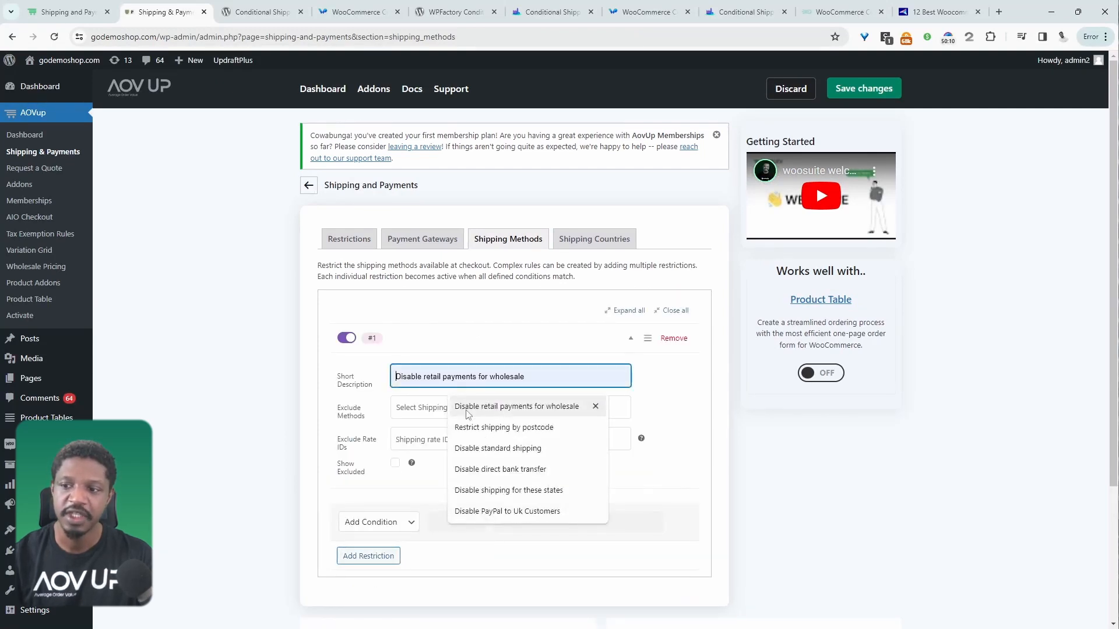
{"action": "left_click", "coordinate": [482, 428]}
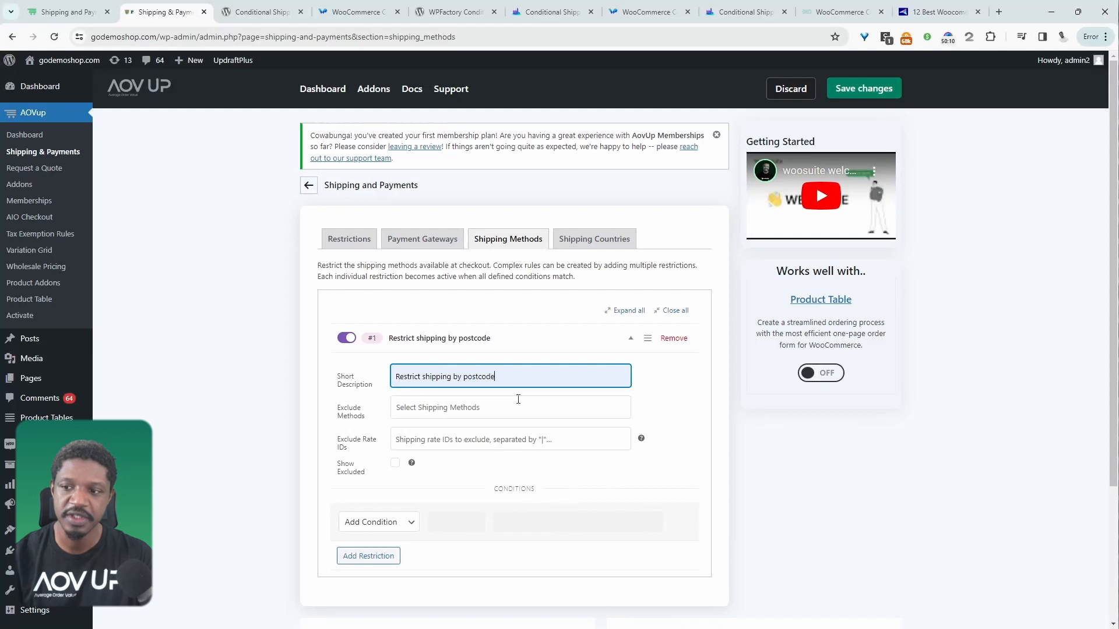
Exclude the United States flat rate method (ID 3) and enable Show Excluded.
{"action": "left_click", "coordinate": [446, 407]}
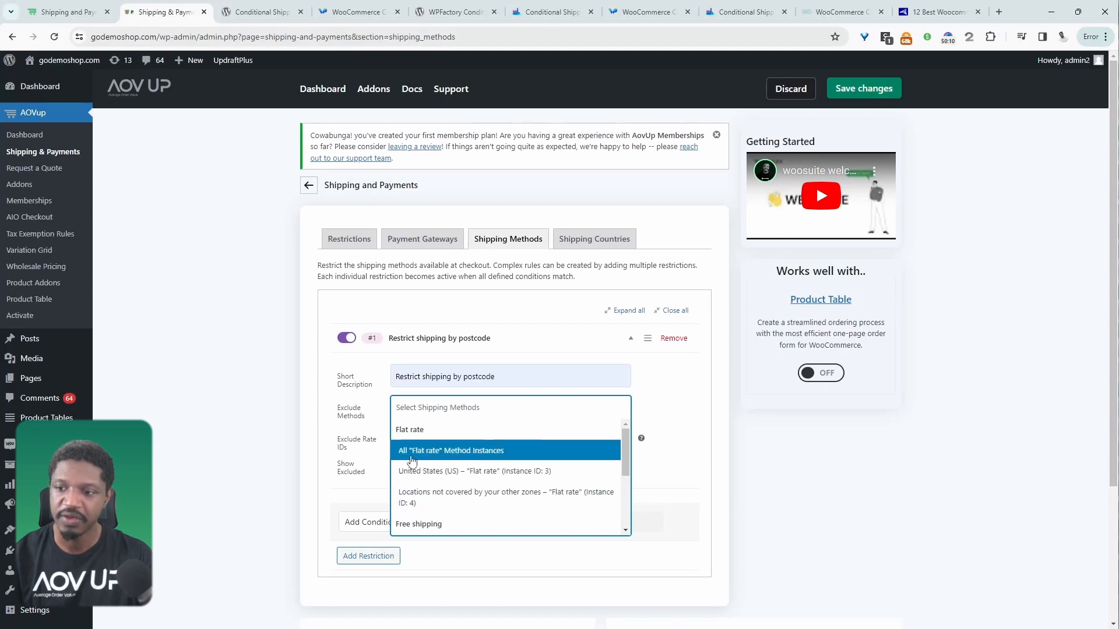
{"action": "scroll", "coordinate": [482, 499], "scroll_direction": "down", "scroll_amount": 2}
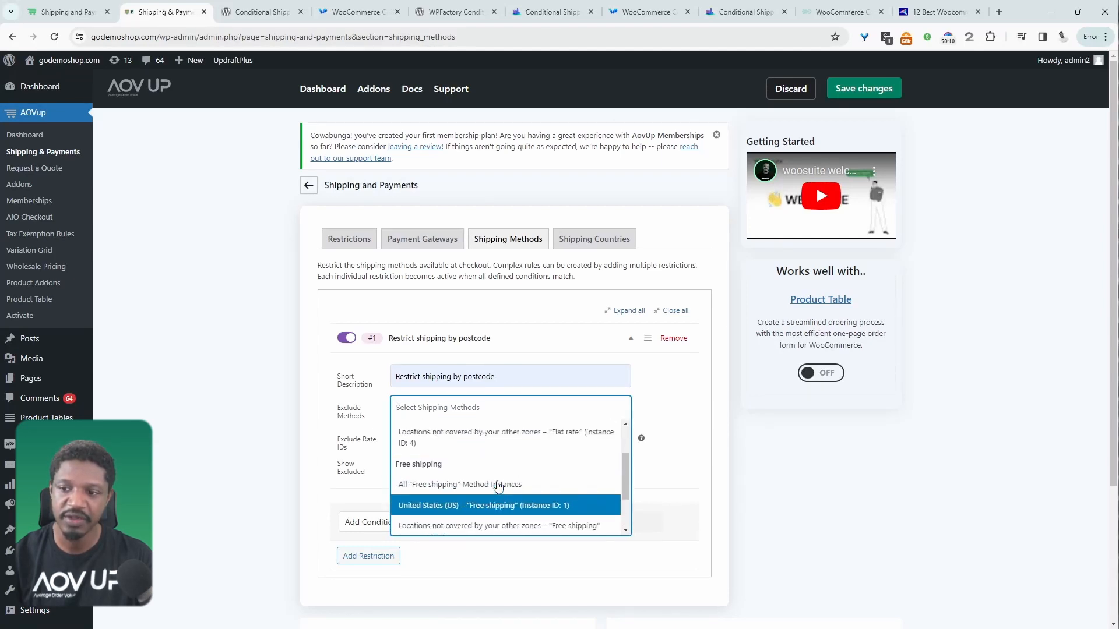
{"action": "scroll", "coordinate": [464, 490], "scroll_direction": "up", "scroll_amount": 2}
{"action": "left_click", "coordinate": [459, 468]}
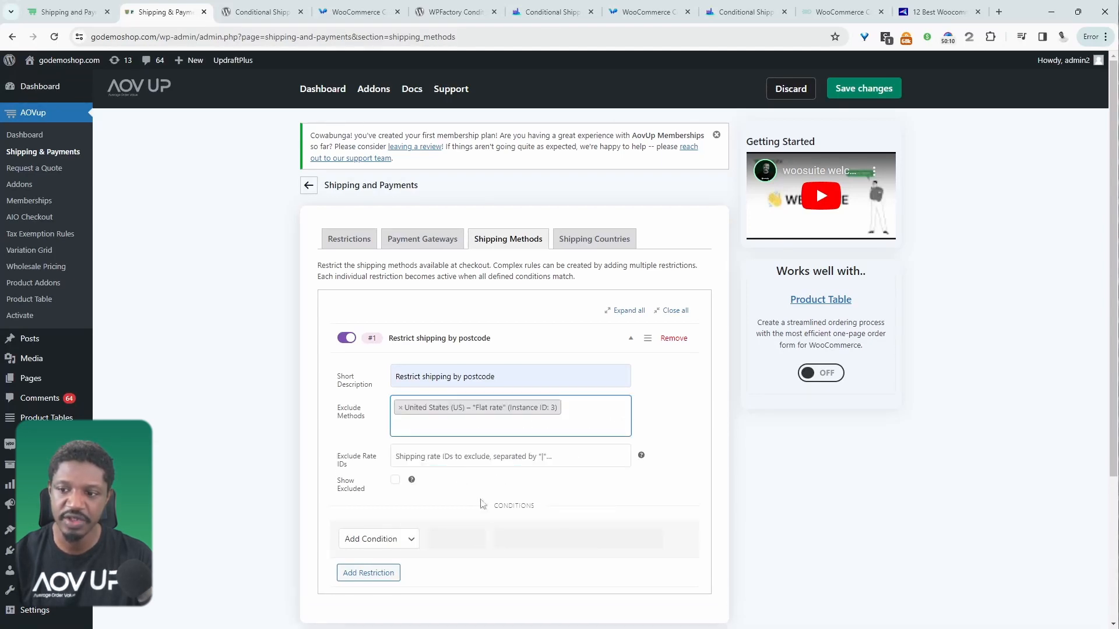
{"action": "scroll", "coordinate": [411, 442], "scroll_direction": "down", "scroll_amount": 1}
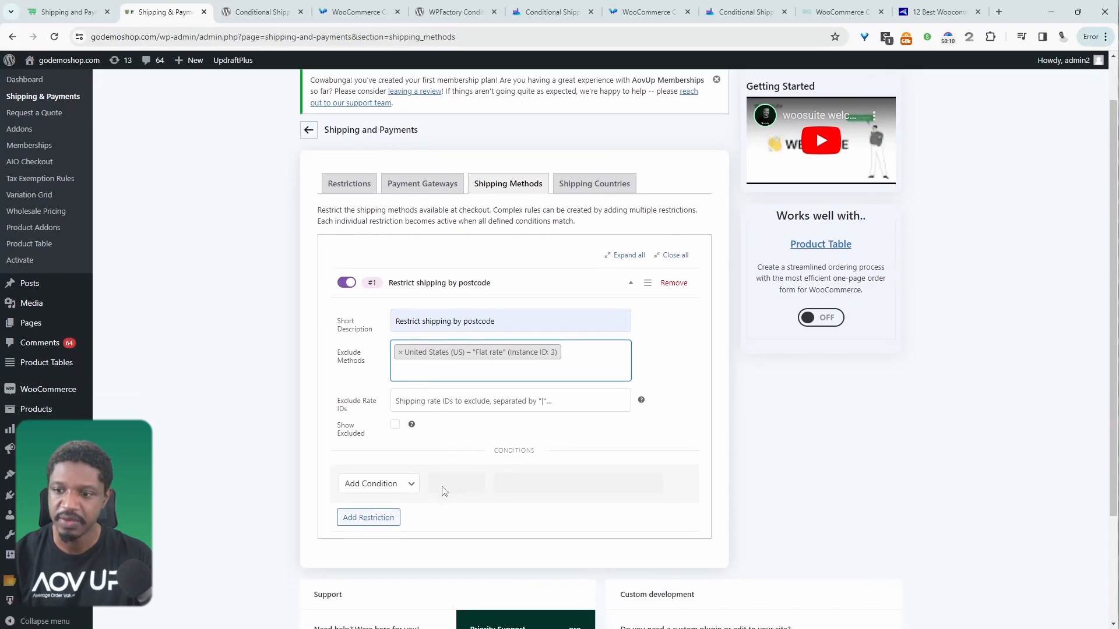
{"action": "left_click", "coordinate": [395, 425]}
{"action": "left_click", "coordinate": [484, 473]}
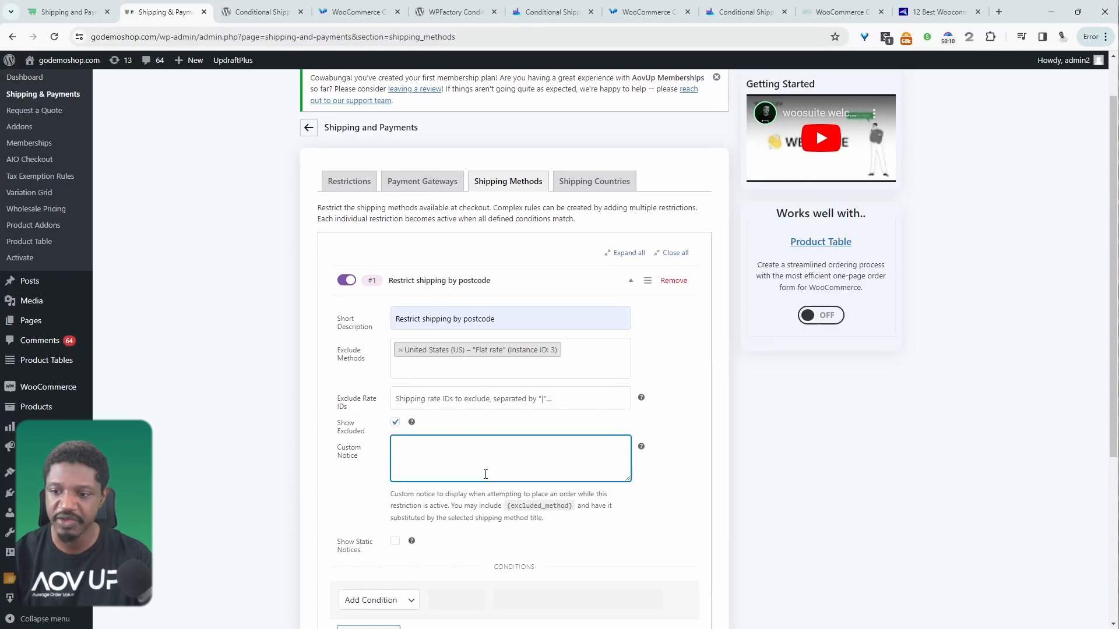
{"action": "scroll", "coordinate": [484, 472], "scroll_direction": "down", "scroll_amount": 2}
{"action": "left_click", "coordinate": [386, 478]}
Add a Shipping Postcode 'is' condition to the postcode restriction.
{"action": "left_click", "coordinate": [387, 441]}
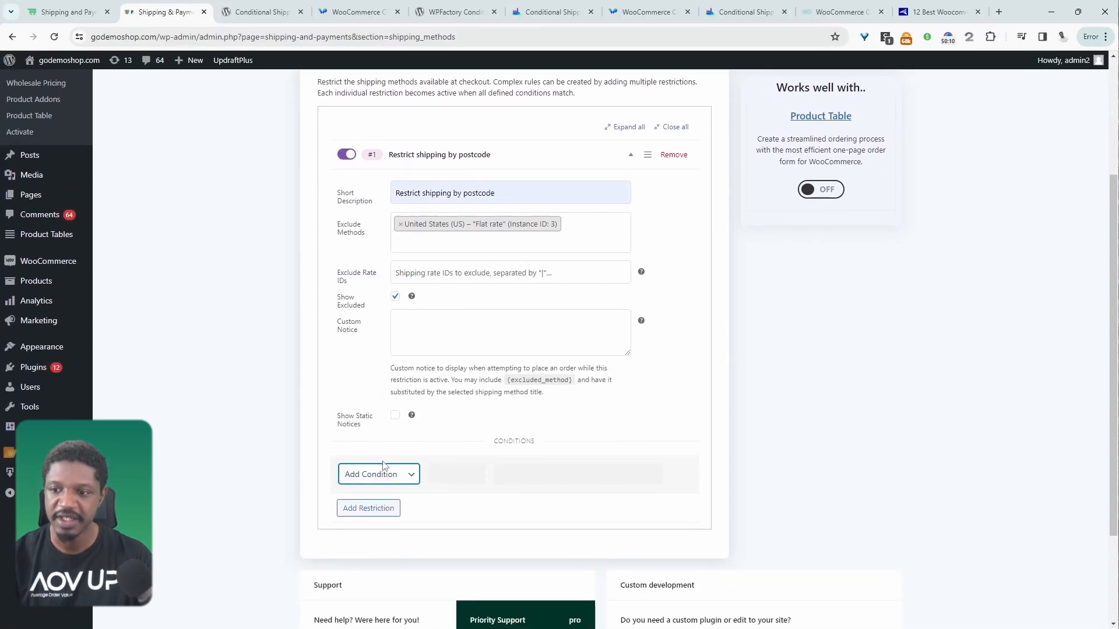
{"action": "left_click", "coordinate": [384, 479]}
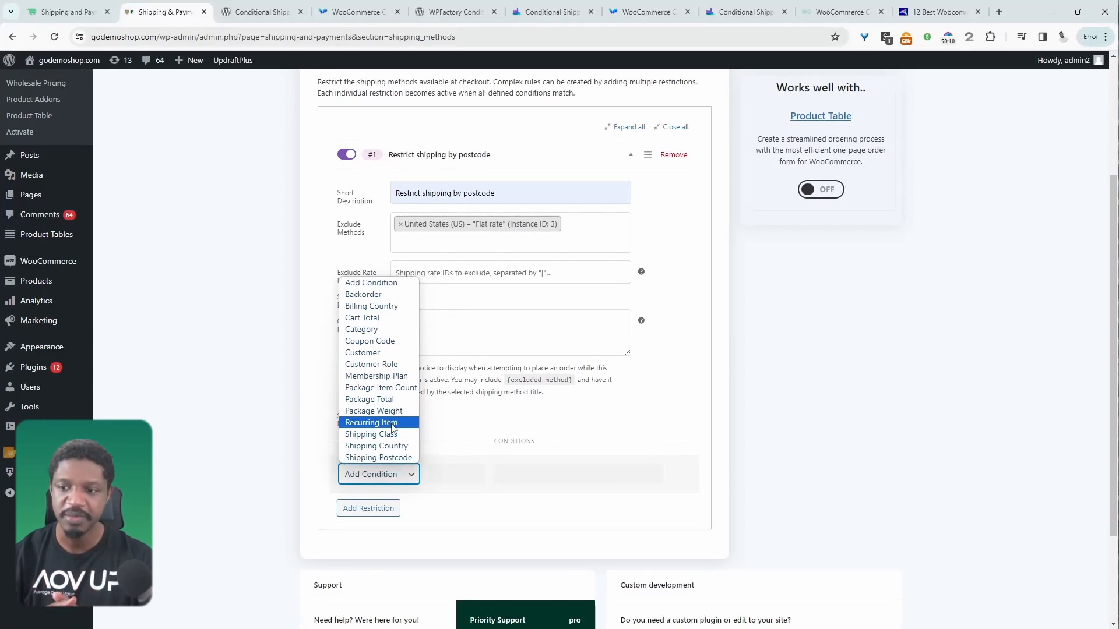
{"action": "left_click", "coordinate": [379, 457]}
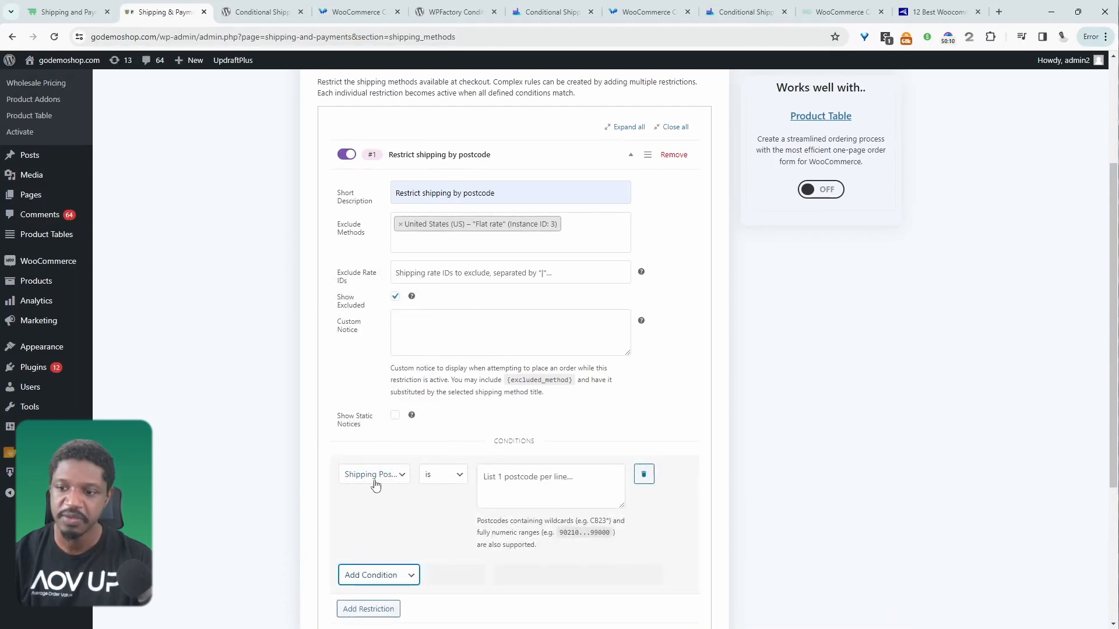
Enter hd22by, change it to the wildcard hd2*, and save the restriction.
{"action": "left_click", "coordinate": [514, 488]}
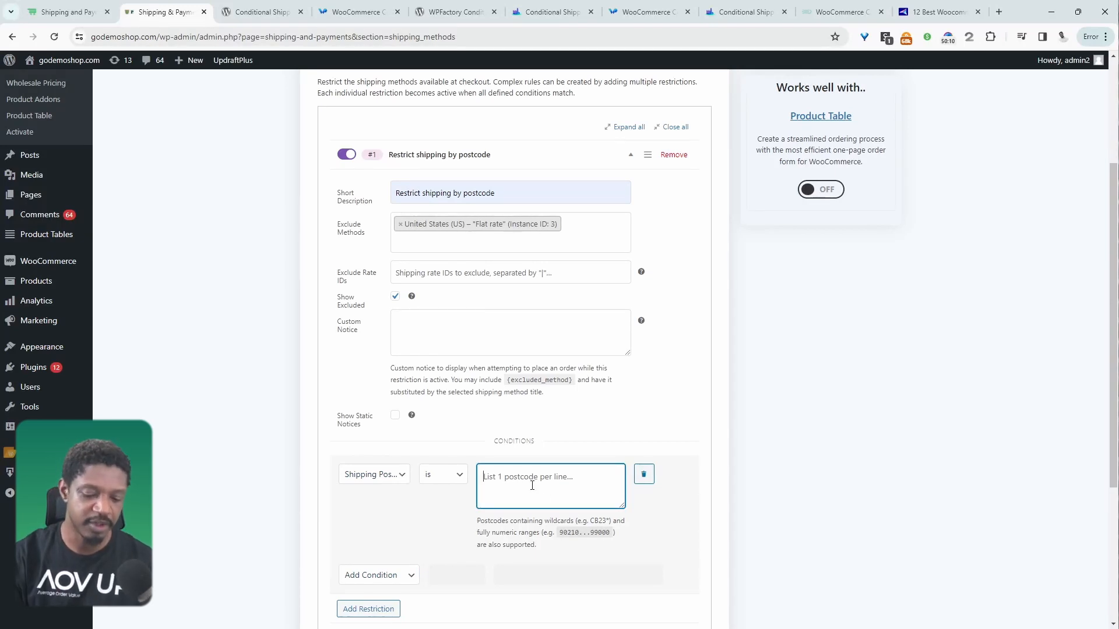
{"action": "type", "text": "ho"}
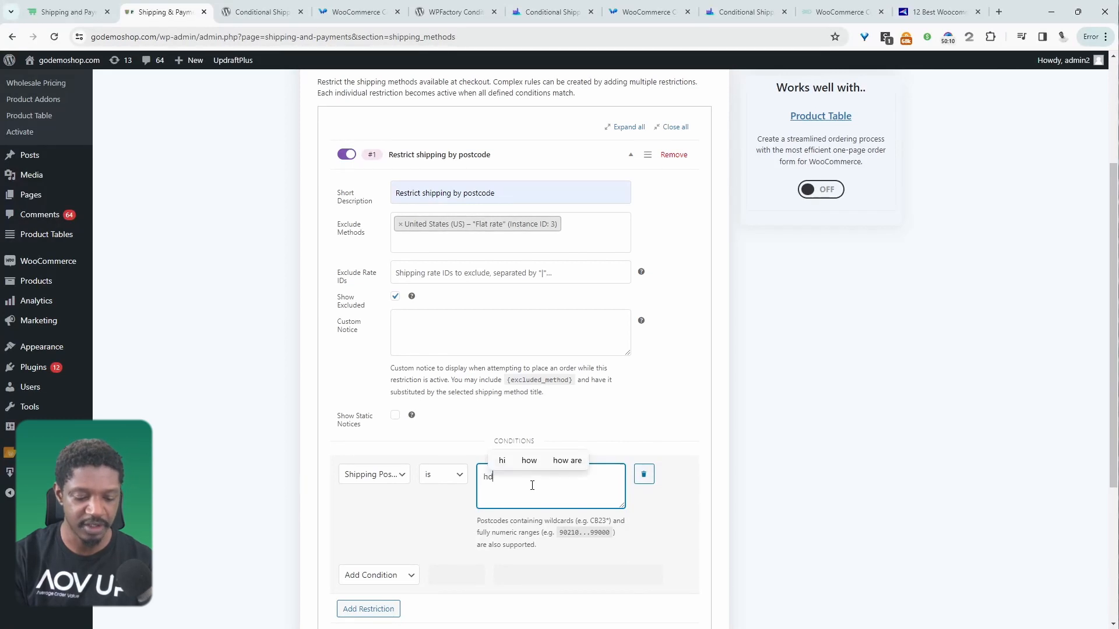
{"action": "type", "text": "22by"}
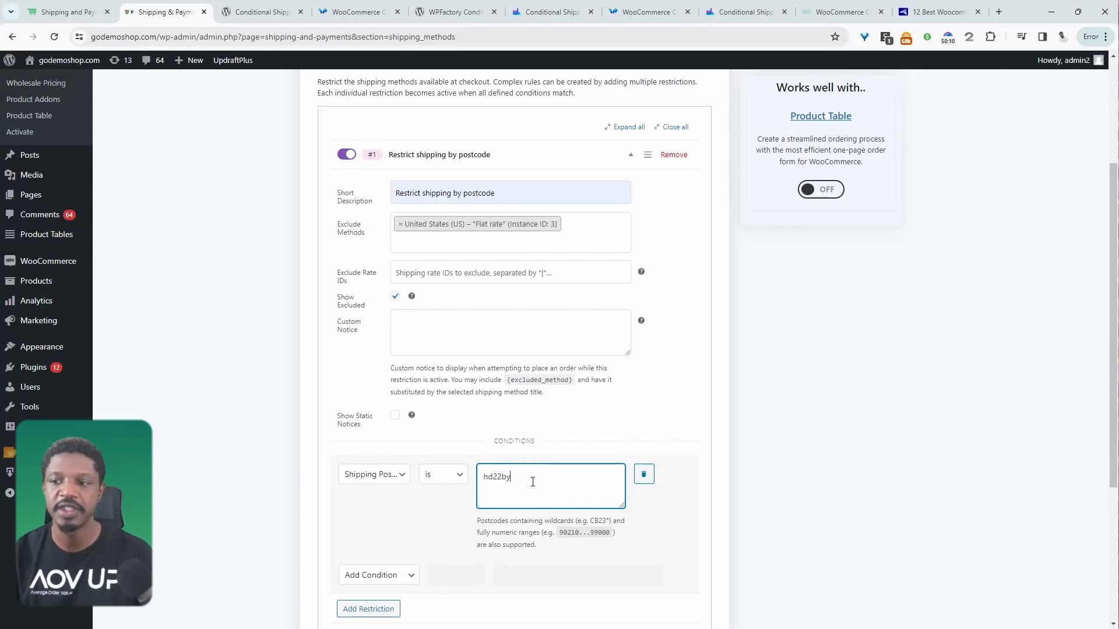
{"action": "double_click", "coordinate": [532, 477]}
{"action": "key", "text": "End"}
{"action": "key", "text": "Return"}
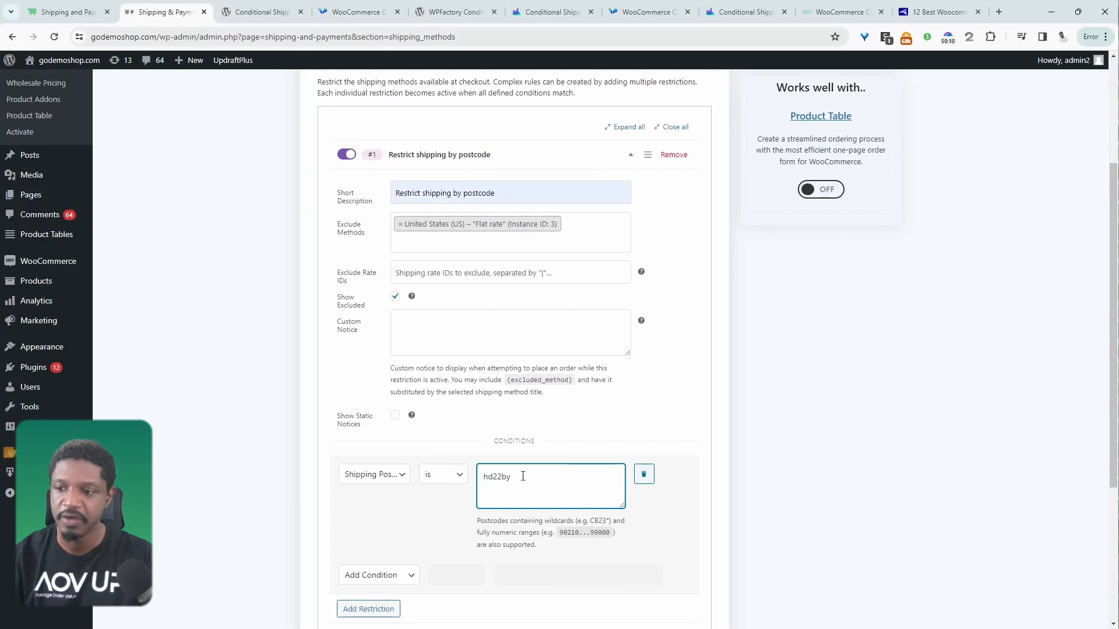
{"action": "left_click_drag", "start_coordinate": [513, 476], "coordinate": [496, 477]}
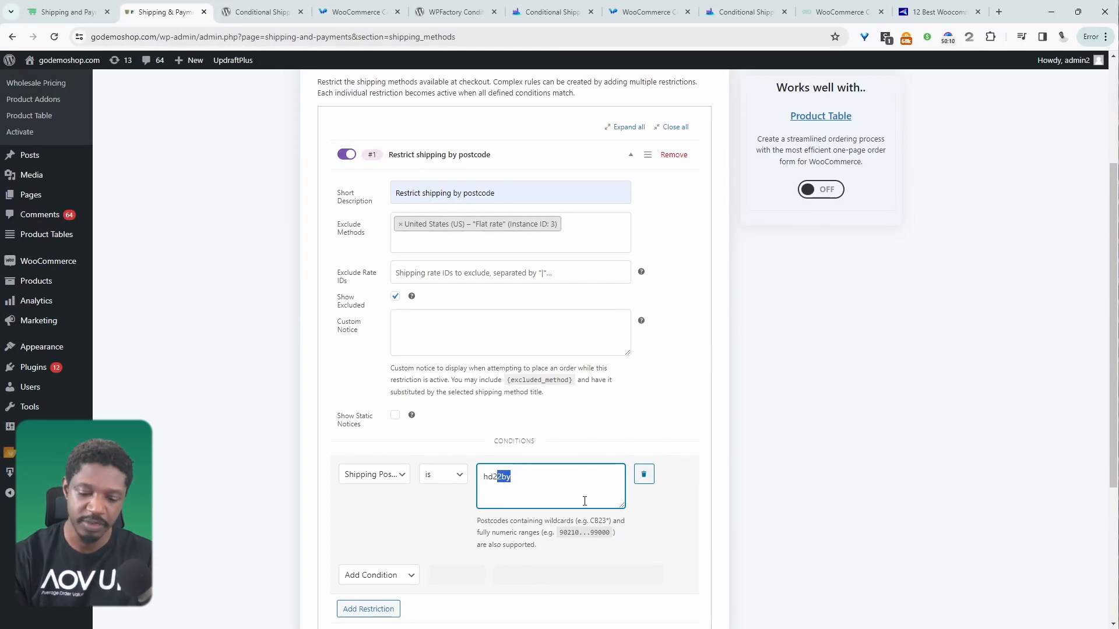
{"action": "type", "text": "*"}
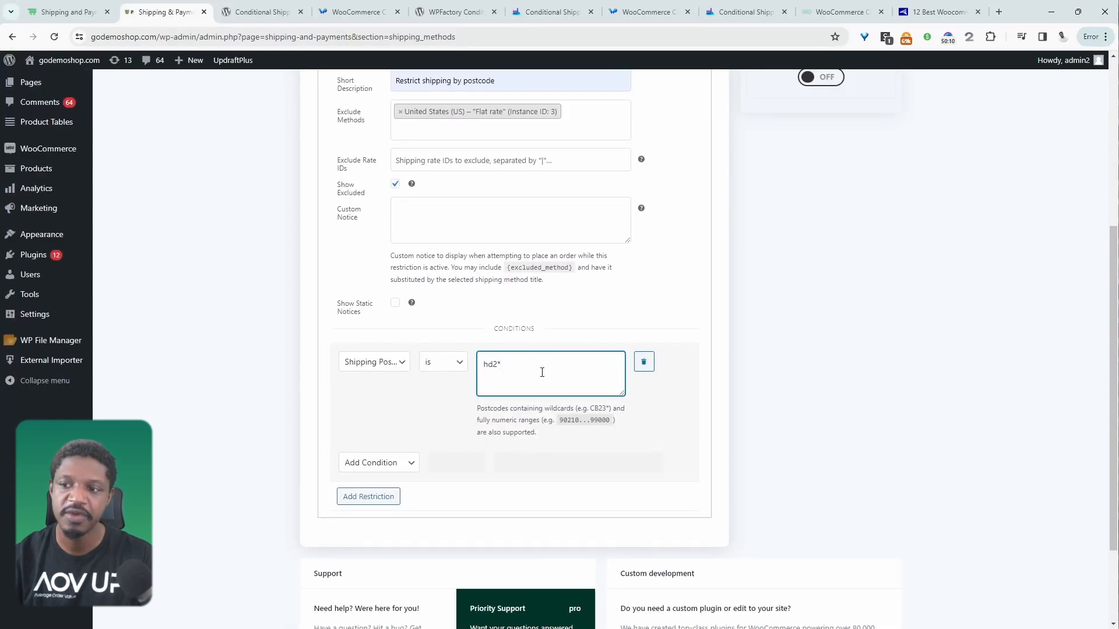
{"action": "scroll", "coordinate": [542, 350], "scroll_direction": "up", "scroll_amount": 5}
{"action": "left_click", "coordinate": [881, 92]}
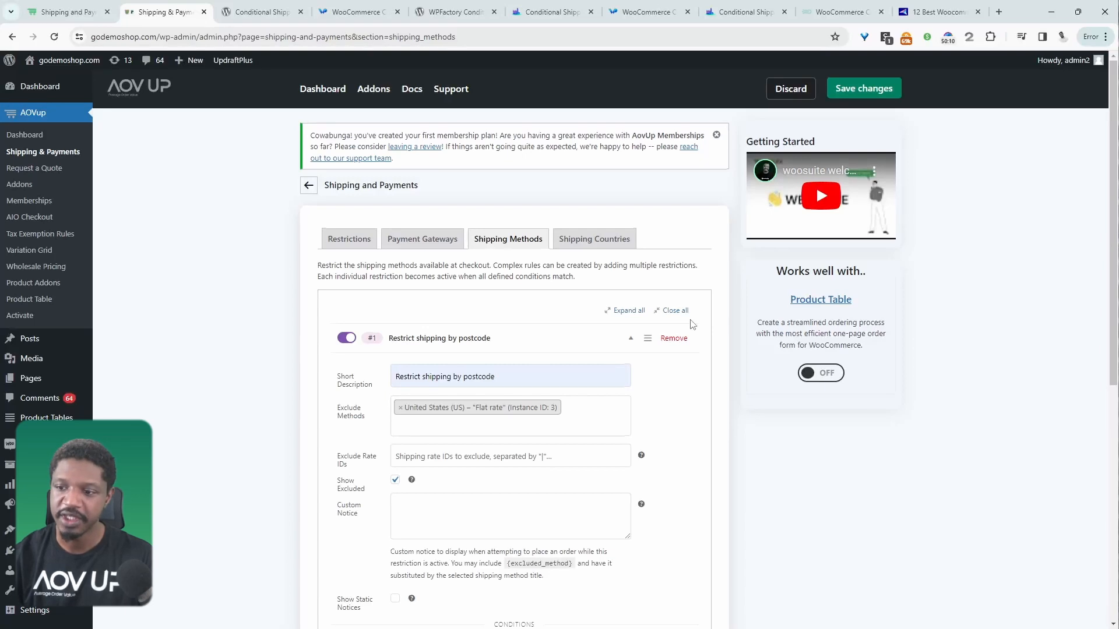
{"action": "scroll", "coordinate": [691, 323], "scroll_direction": "down", "scroll_amount": 3}
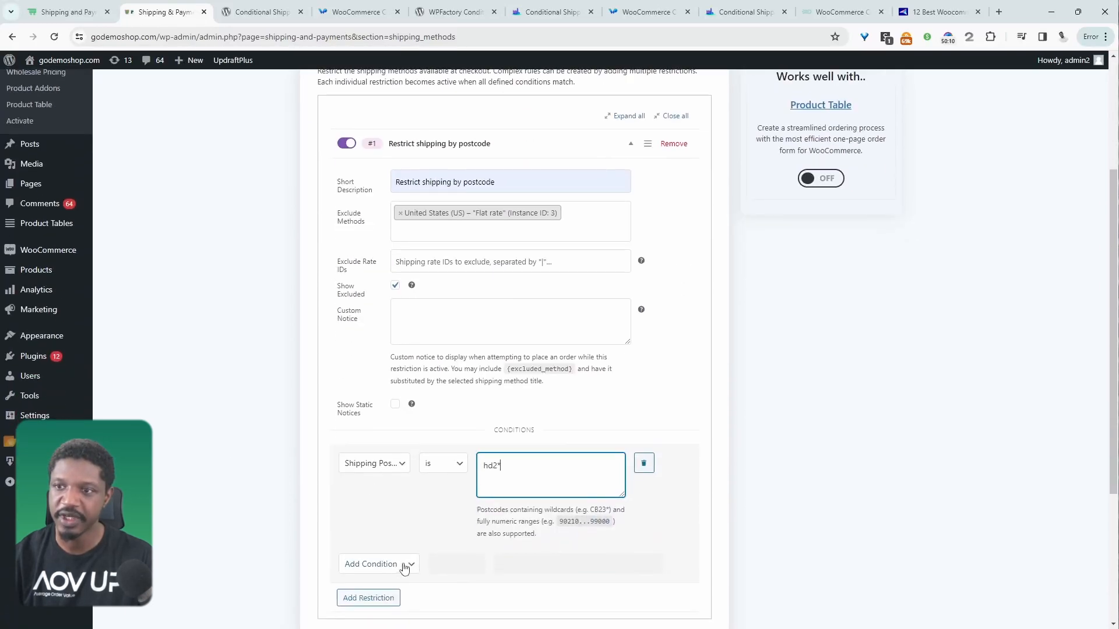
{"action": "scroll", "coordinate": [524, 350], "scroll_direction": "up", "scroll_amount": 1}
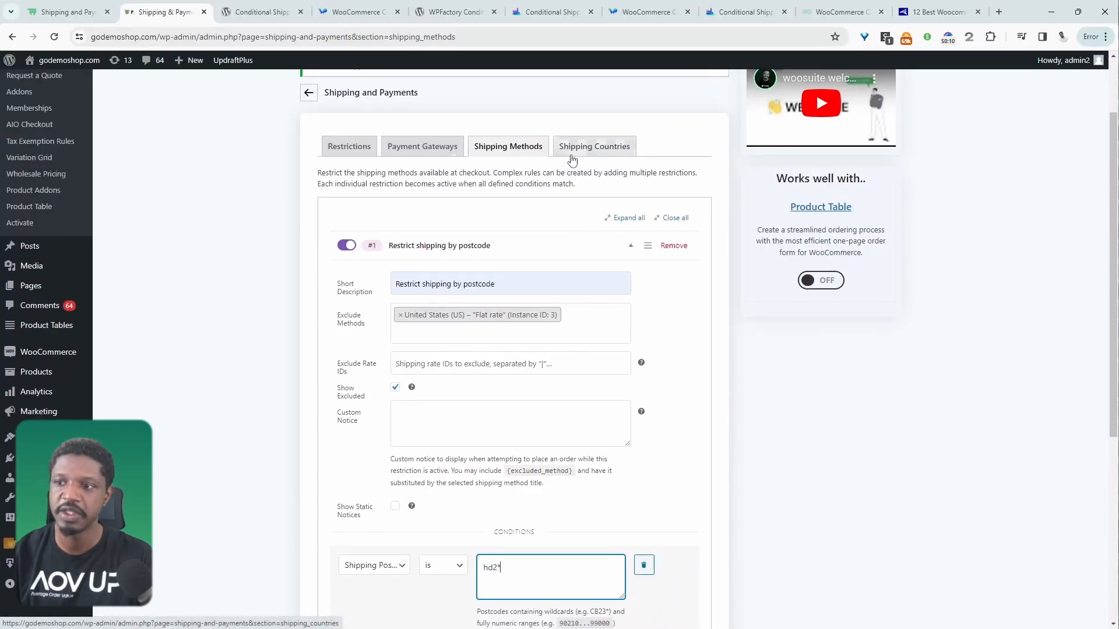
Start a shipping-countries restriction excluding United States (US).
{"action": "left_click", "coordinate": [573, 156]}
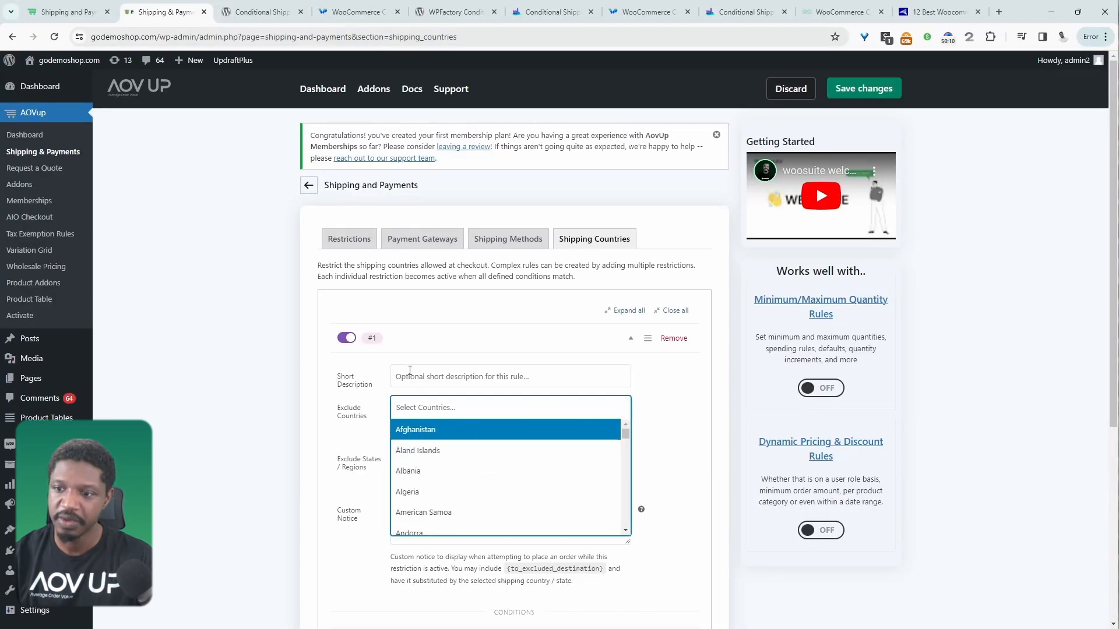
{"action": "left_click", "coordinate": [410, 374]}
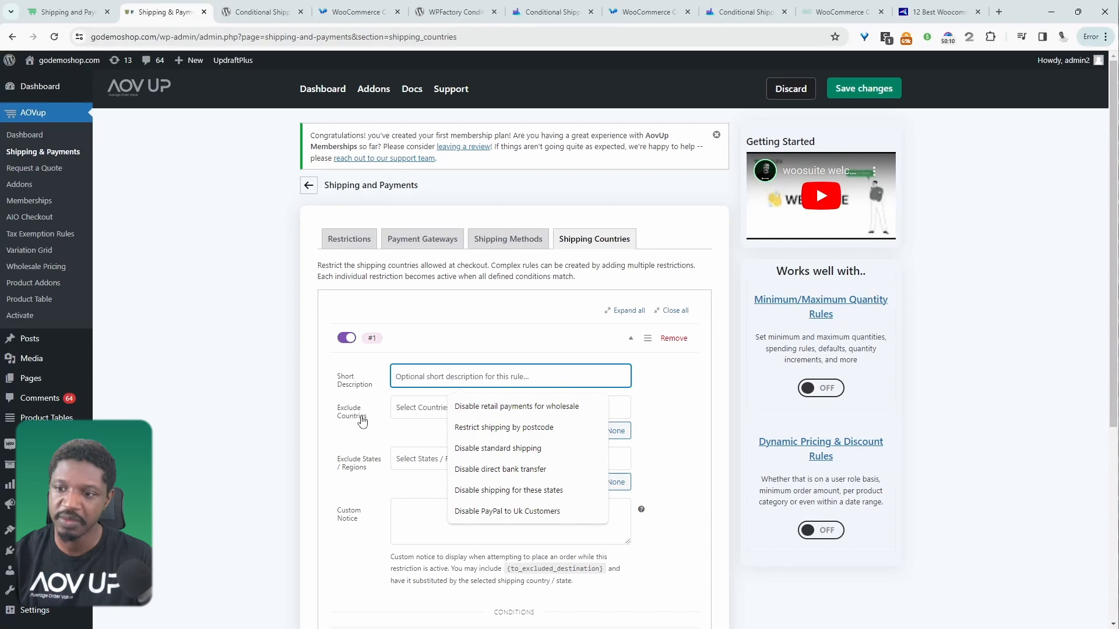
{"action": "left_click", "coordinate": [413, 411]}
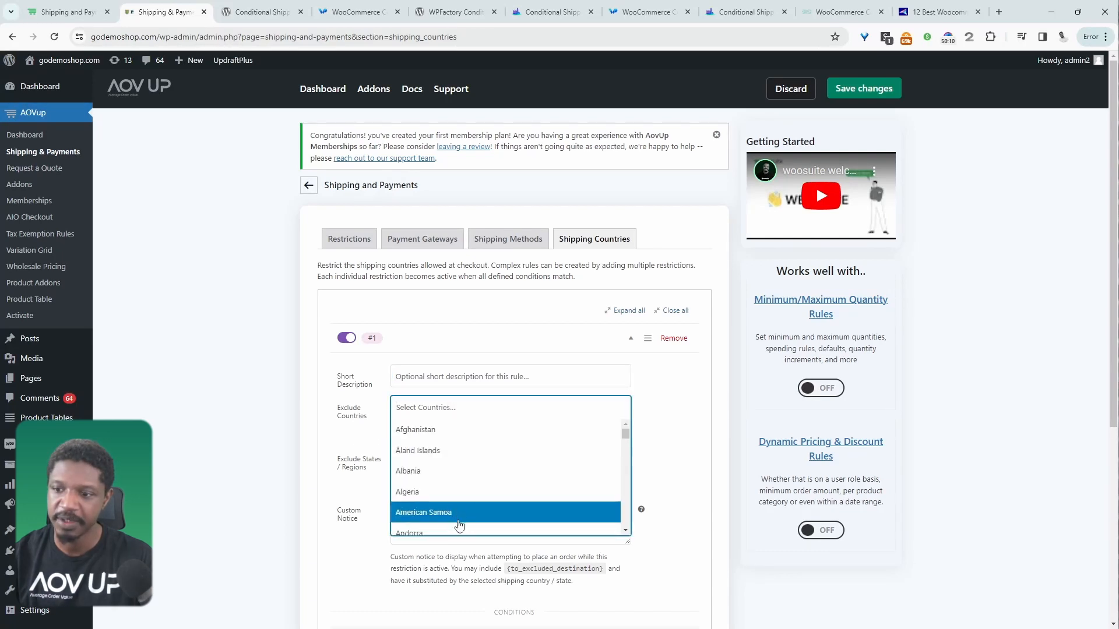
{"action": "scroll", "coordinate": [463, 503], "scroll_direction": "down", "scroll_amount": 3}
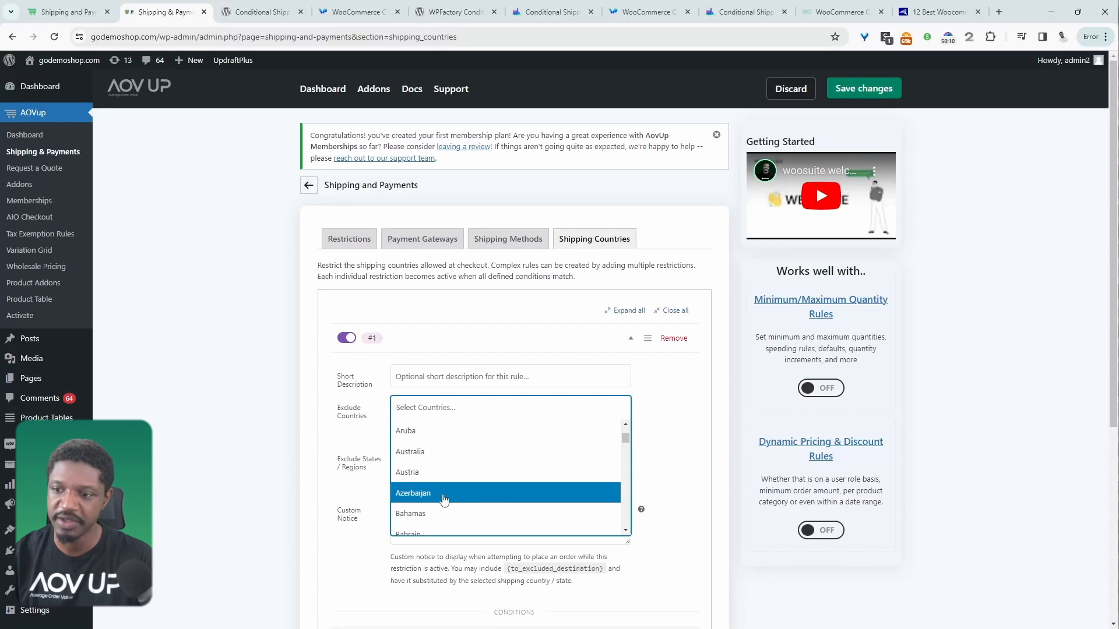
{"action": "type", "text": "unit"}
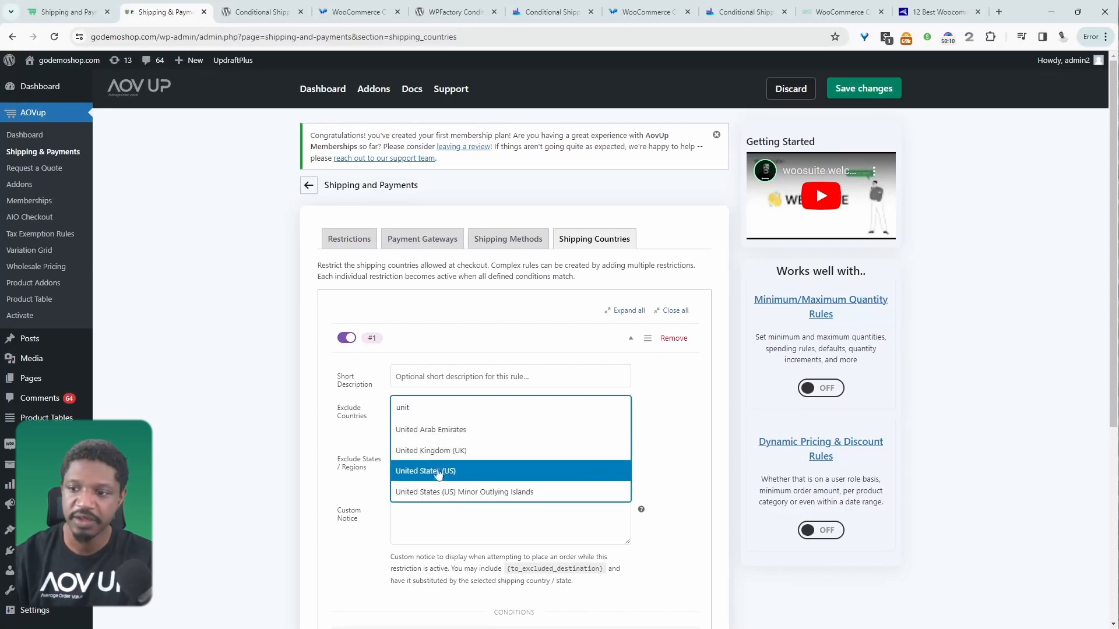
{"action": "left_click", "coordinate": [428, 470]}
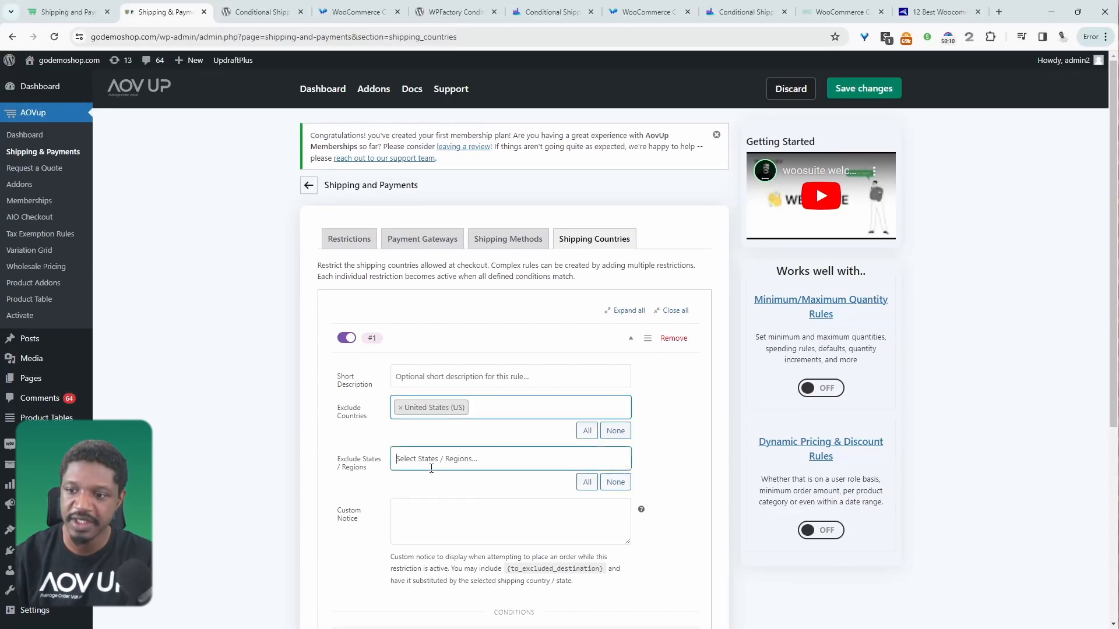
Exclude Connecticut, start a custom notice, and add a Shipping Postcode condition.
{"action": "left_click", "coordinate": [435, 459]}
{"action": "scroll", "coordinate": [487, 530], "scroll_direction": "down", "scroll_amount": 2}
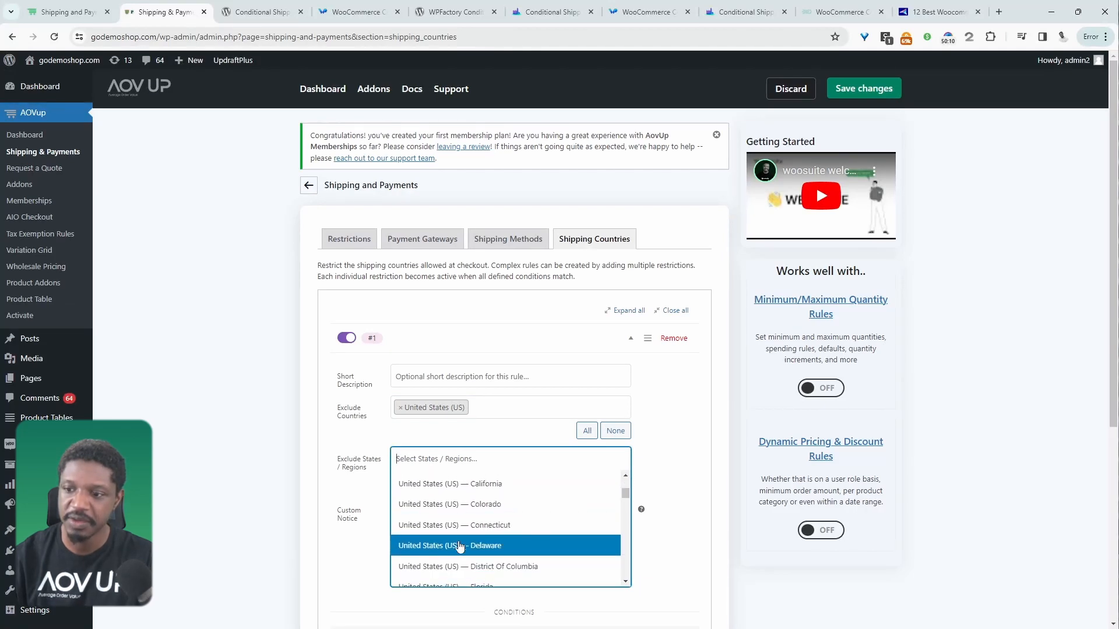
{"action": "left_click", "coordinate": [464, 524]}
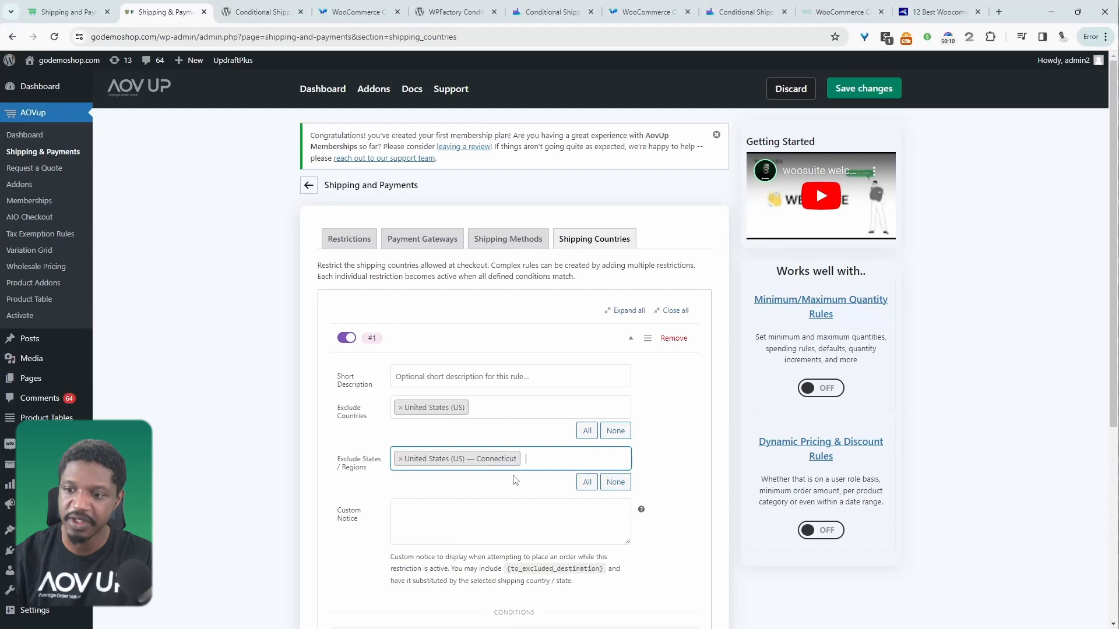
{"action": "scroll", "coordinate": [470, 470], "scroll_direction": "down", "scroll_amount": 2}
{"action": "left_click", "coordinate": [489, 375]}
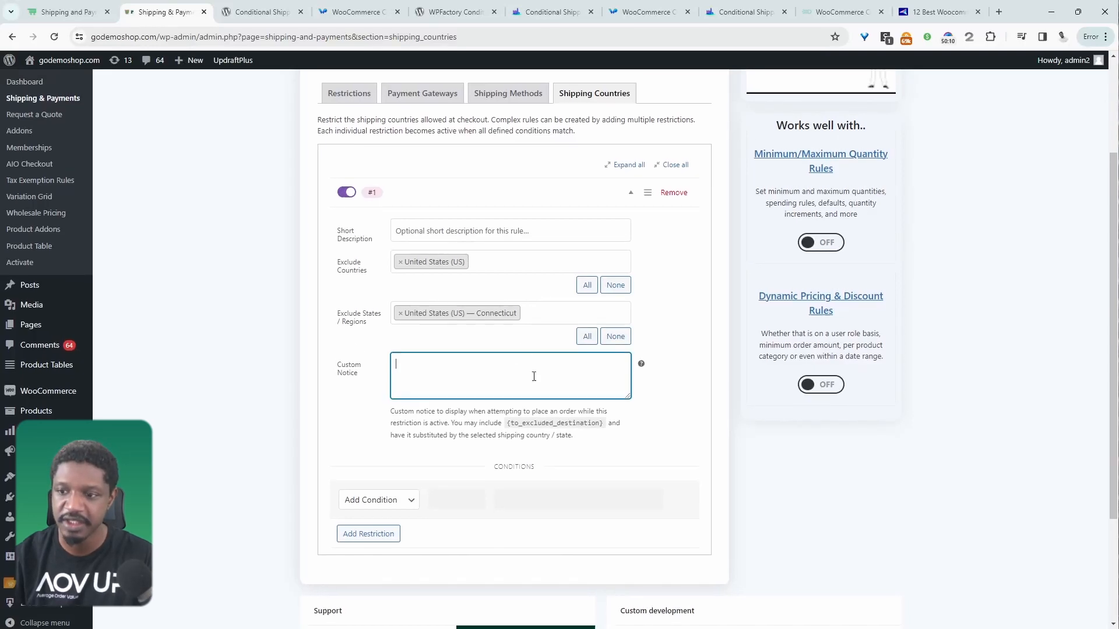
{"action": "left_click", "coordinate": [371, 500]}
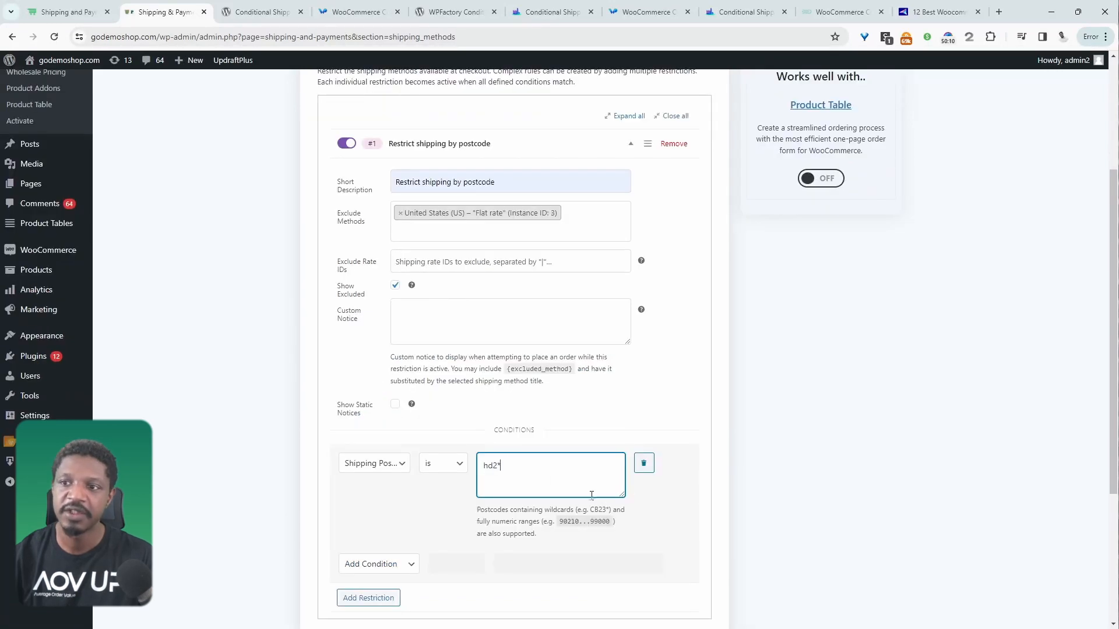
{"action": "scroll", "coordinate": [619, 522], "scroll_direction": "up", "scroll_amount": 5}
{"action": "left_click", "coordinate": [354, 12]}
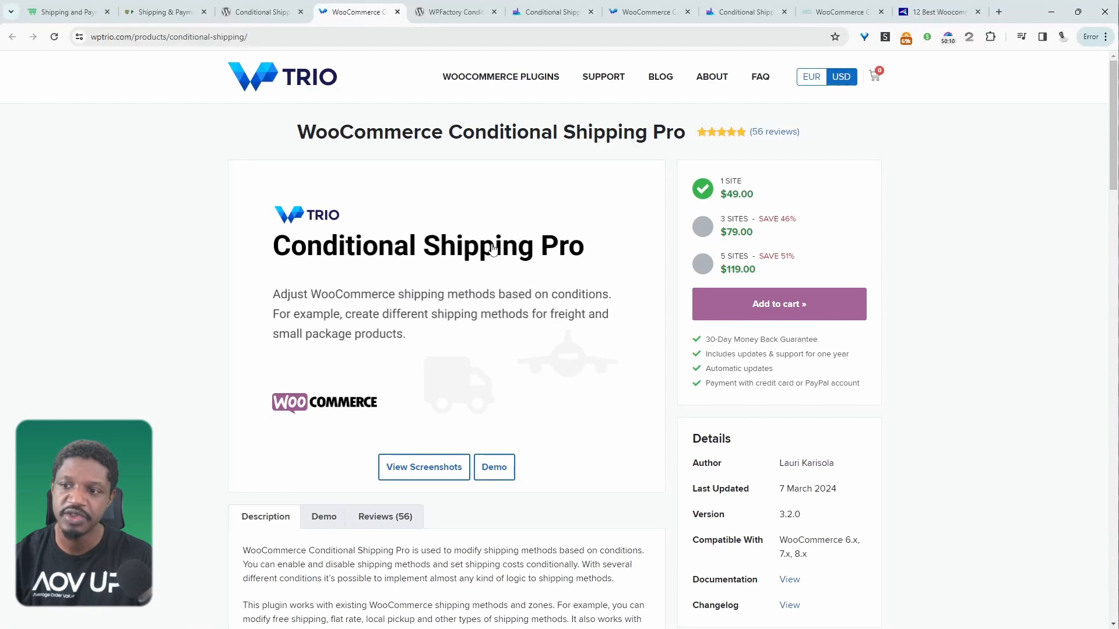
{"action": "scroll", "coordinate": [498, 276], "scroll_direction": "down", "scroll_amount": 5}
{"action": "scroll", "coordinate": [529, 385], "scroll_direction": "down", "scroll_amount": 5}
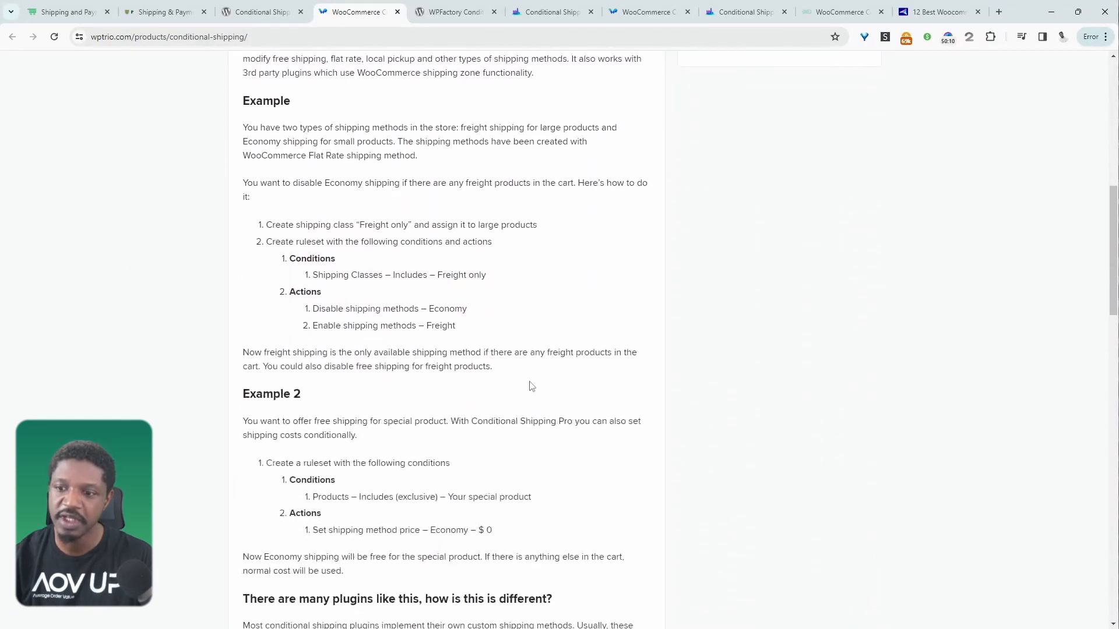
{"action": "scroll", "coordinate": [529, 386], "scroll_direction": "down", "scroll_amount": 1}
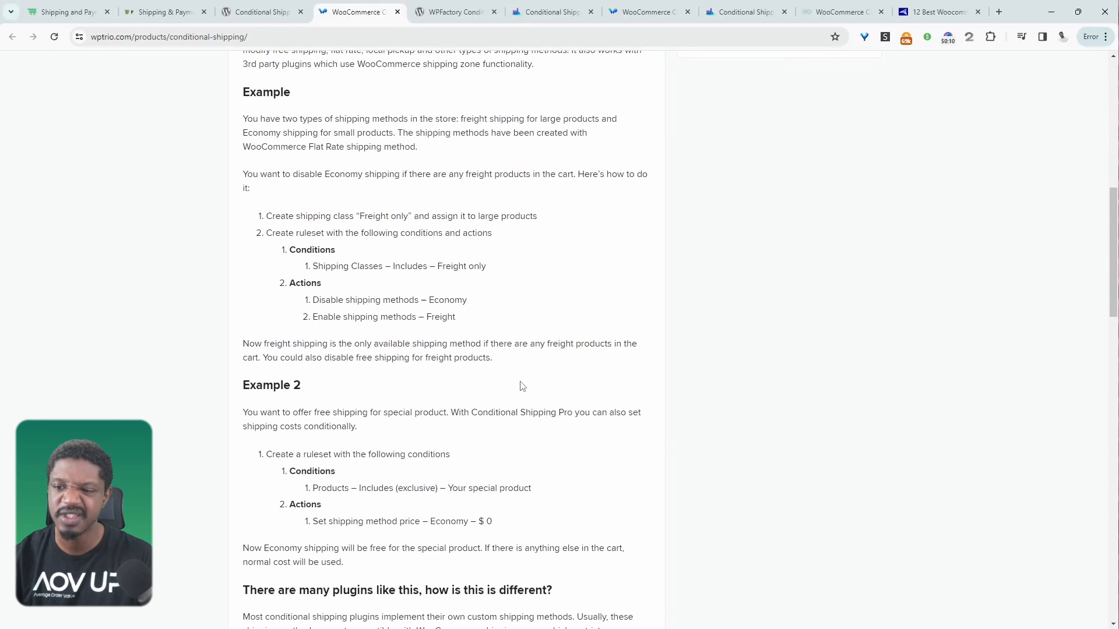
{"action": "scroll", "coordinate": [521, 386], "scroll_direction": "down", "scroll_amount": 3}
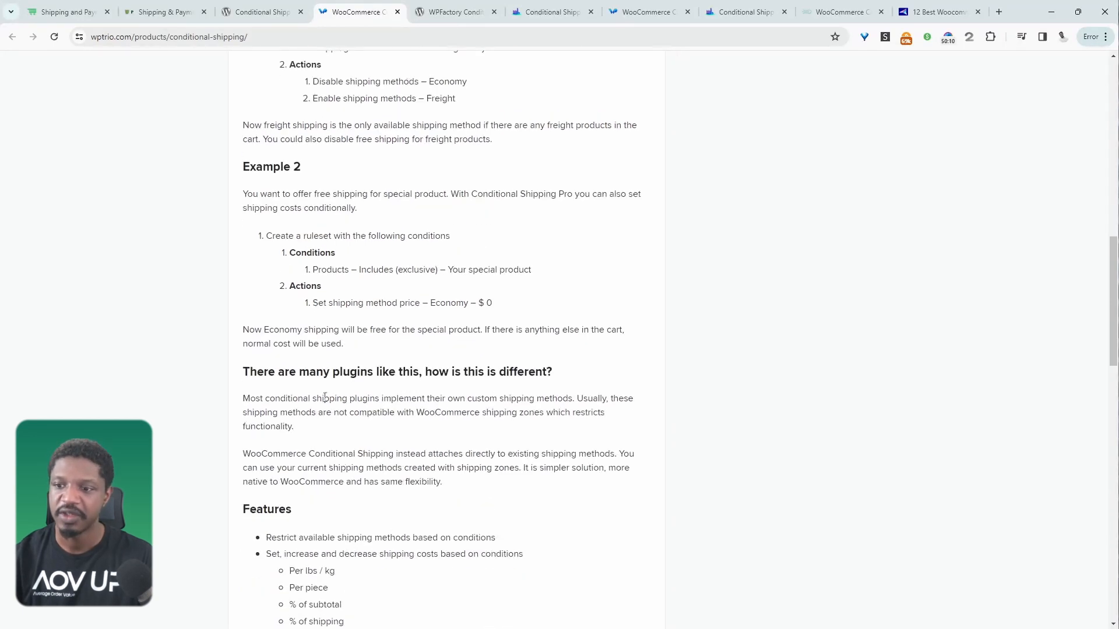
{"action": "scroll", "coordinate": [660, 266], "scroll_direction": "down", "scroll_amount": 2}
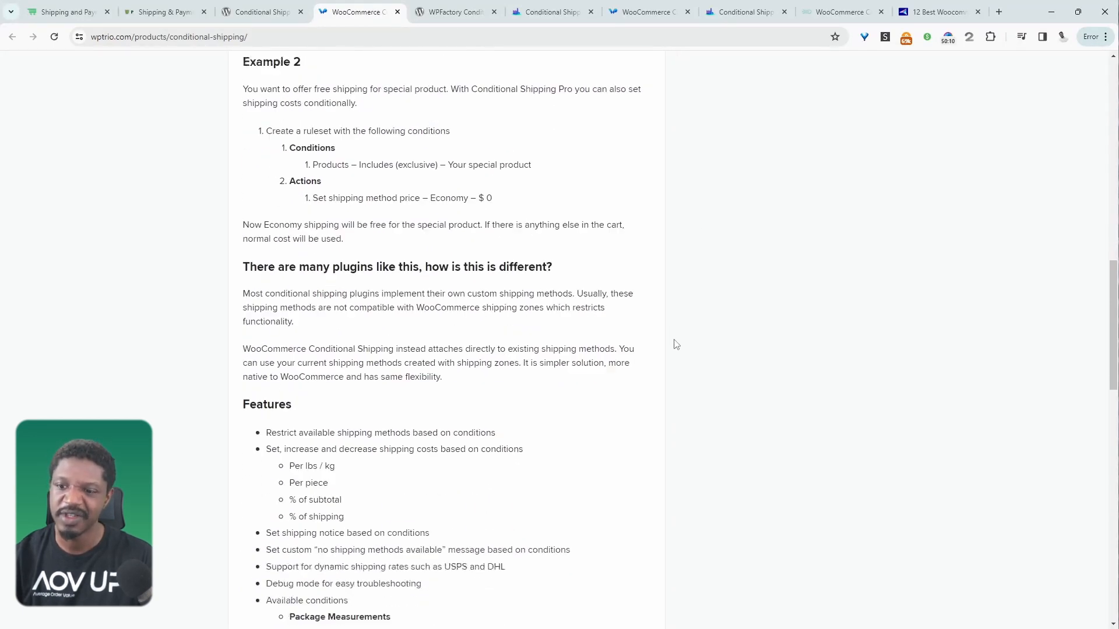
{"action": "scroll", "coordinate": [673, 332], "scroll_direction": "down", "scroll_amount": 2}
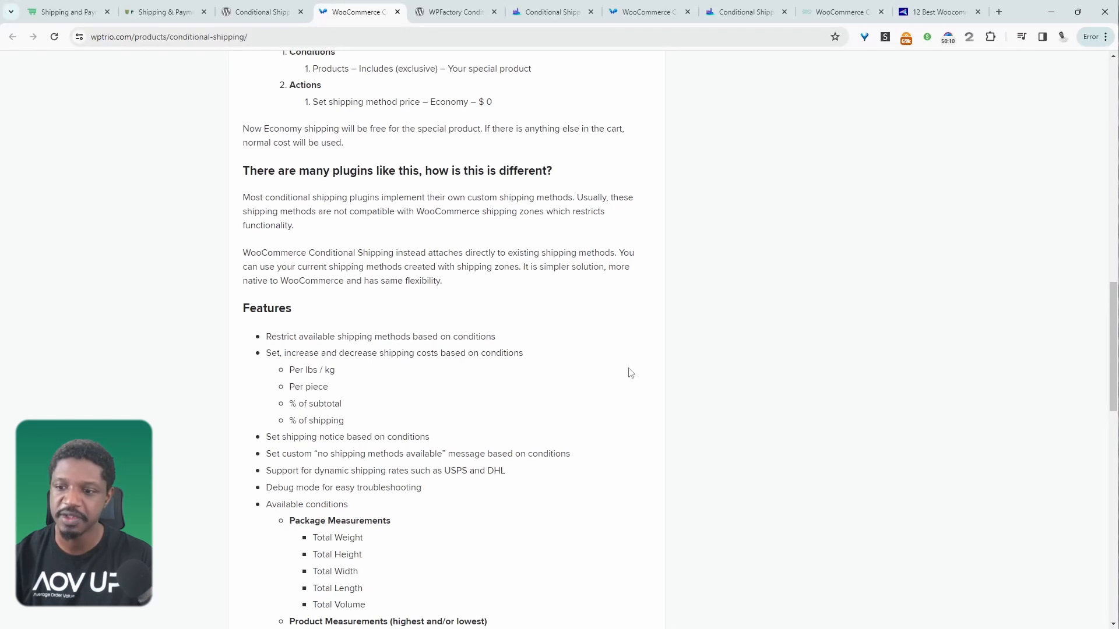
{"action": "scroll", "coordinate": [488, 293], "scroll_direction": "down", "scroll_amount": 1}
{"action": "scroll", "coordinate": [437, 315], "scroll_direction": "down", "scroll_amount": 1}
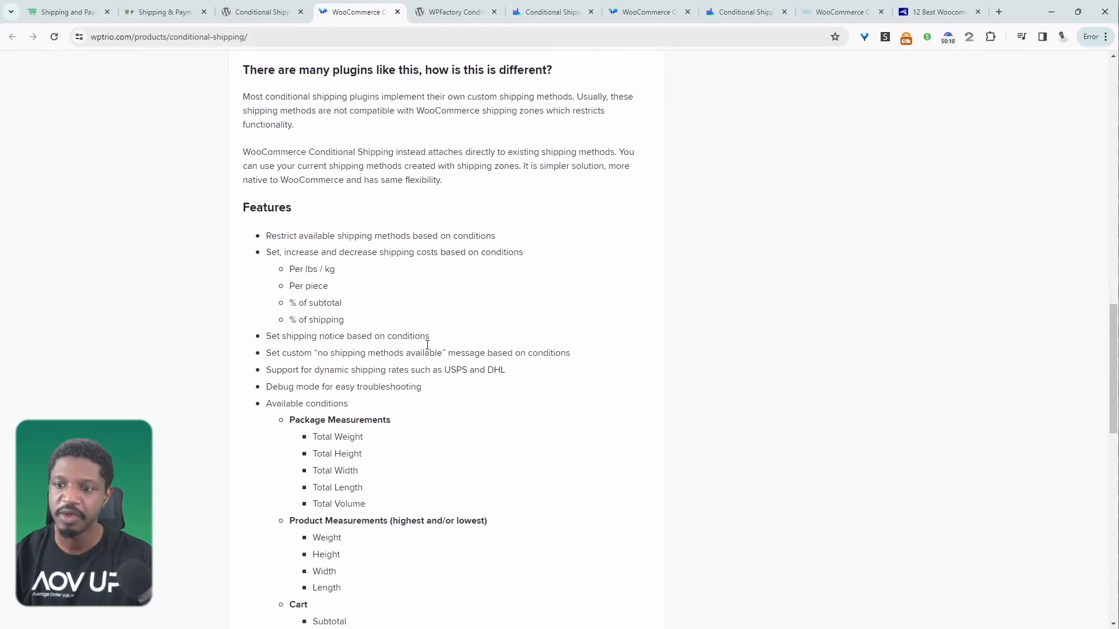
{"action": "scroll", "coordinate": [428, 341], "scroll_direction": "down", "scroll_amount": 2}
{"action": "scroll", "coordinate": [427, 345], "scroll_direction": "down", "scroll_amount": 2}
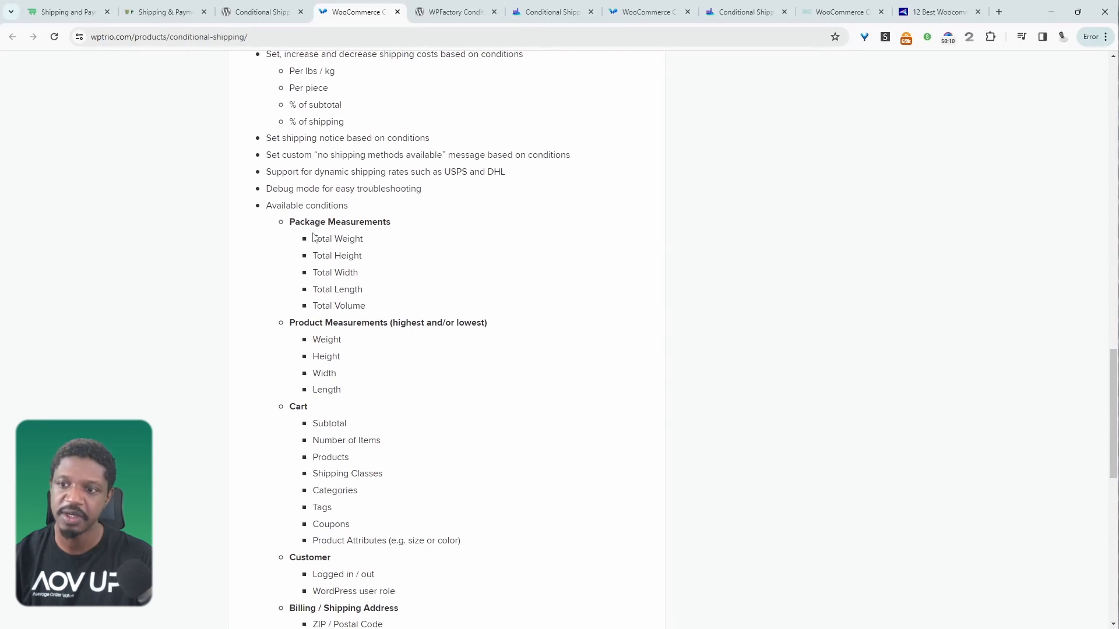
Highlight the Total Weight condition on WP Trio's page, then move to the WPFactory page.
{"action": "left_click_drag", "start_coordinate": [312, 238], "coordinate": [365, 237]}
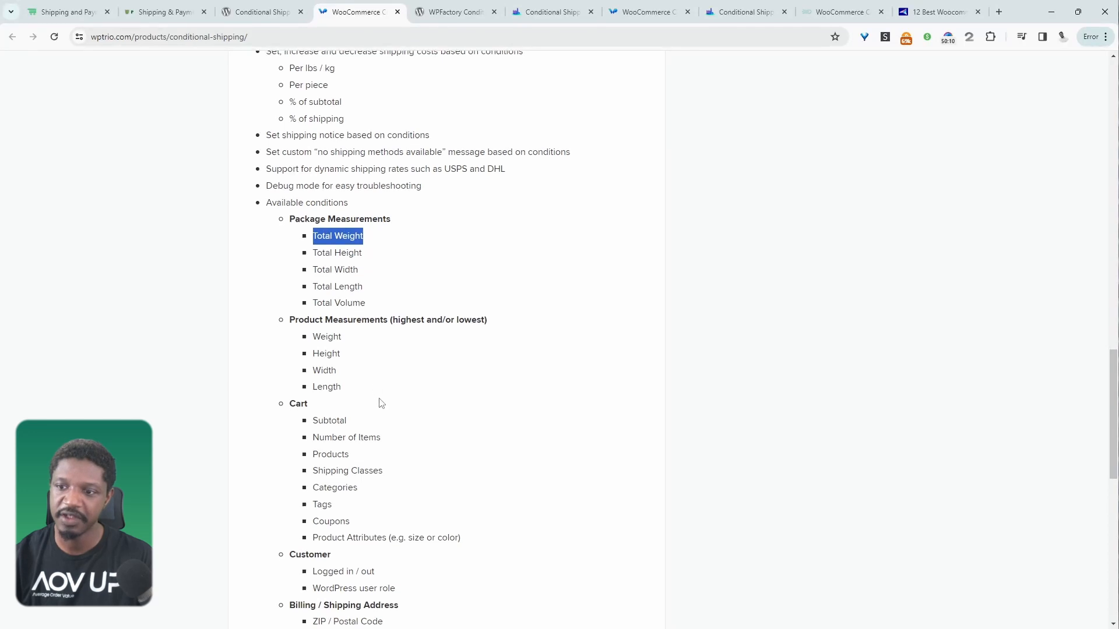
{"action": "scroll", "coordinate": [367, 368], "scroll_direction": "down", "scroll_amount": 2}
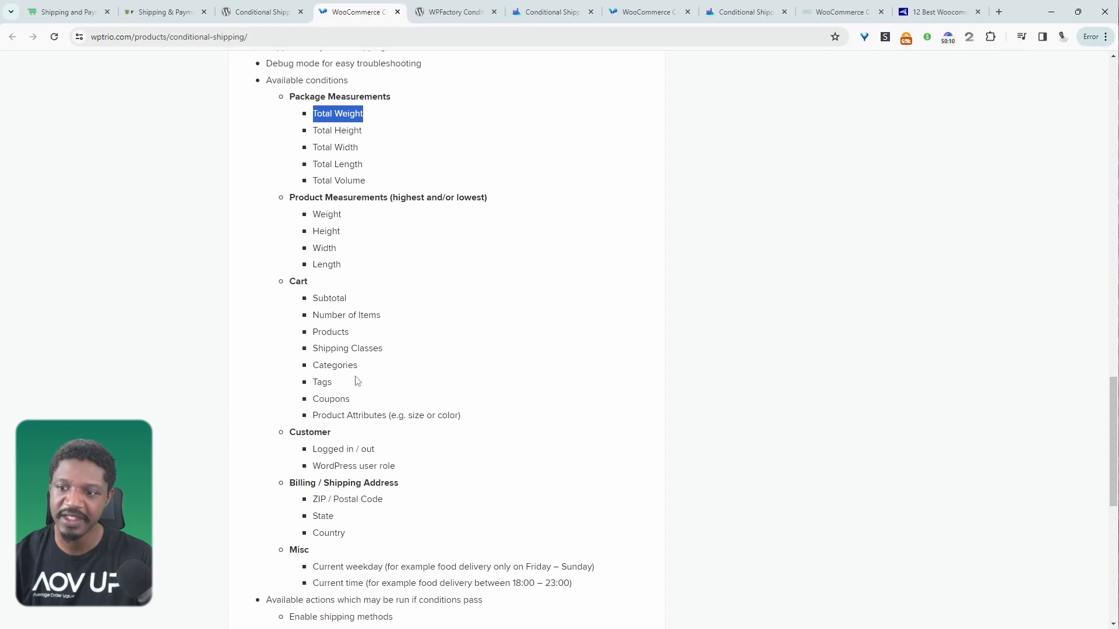
{"action": "scroll", "coordinate": [385, 435], "scroll_direction": "down", "scroll_amount": 1}
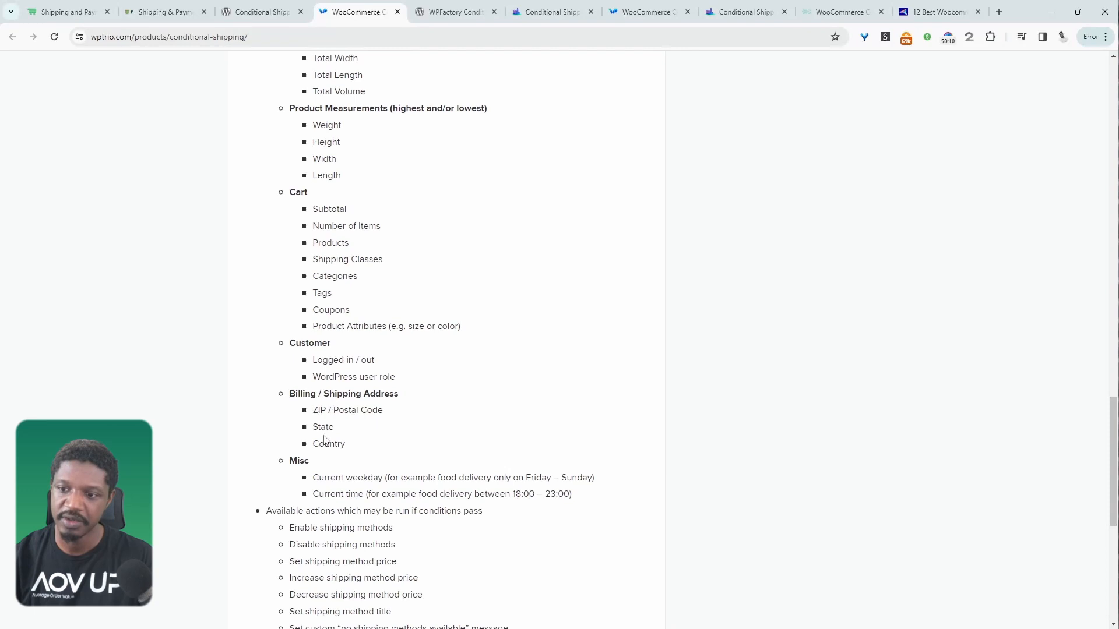
{"action": "scroll", "coordinate": [428, 490], "scroll_direction": "down", "scroll_amount": 2}
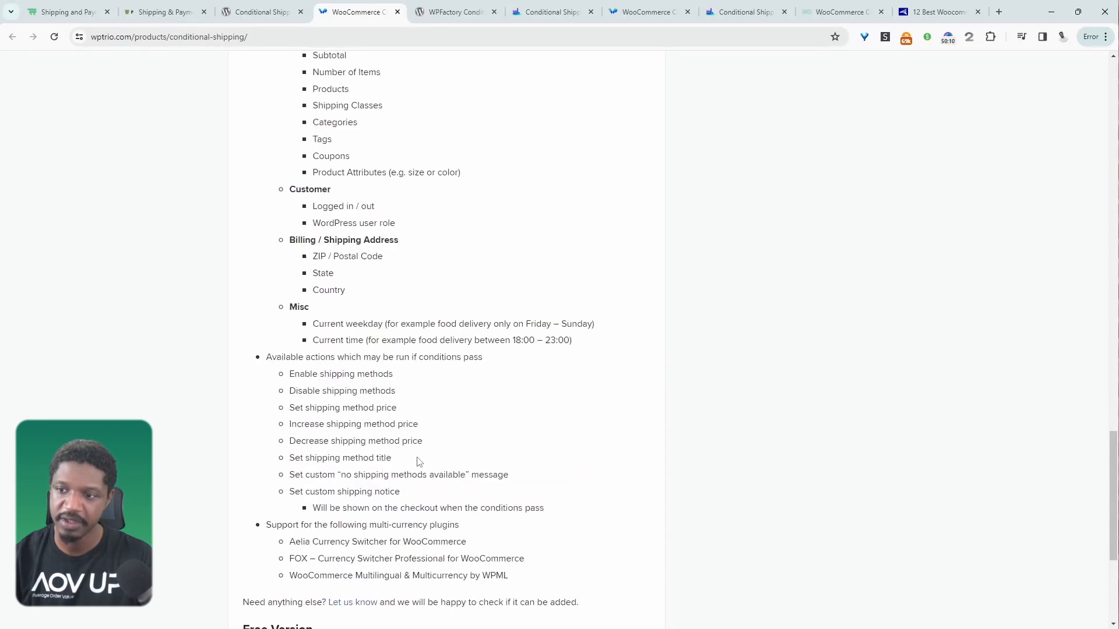
{"action": "key", "text": "ctrl+Tab"}
{"action": "key", "text": "ctrl+Tab"}
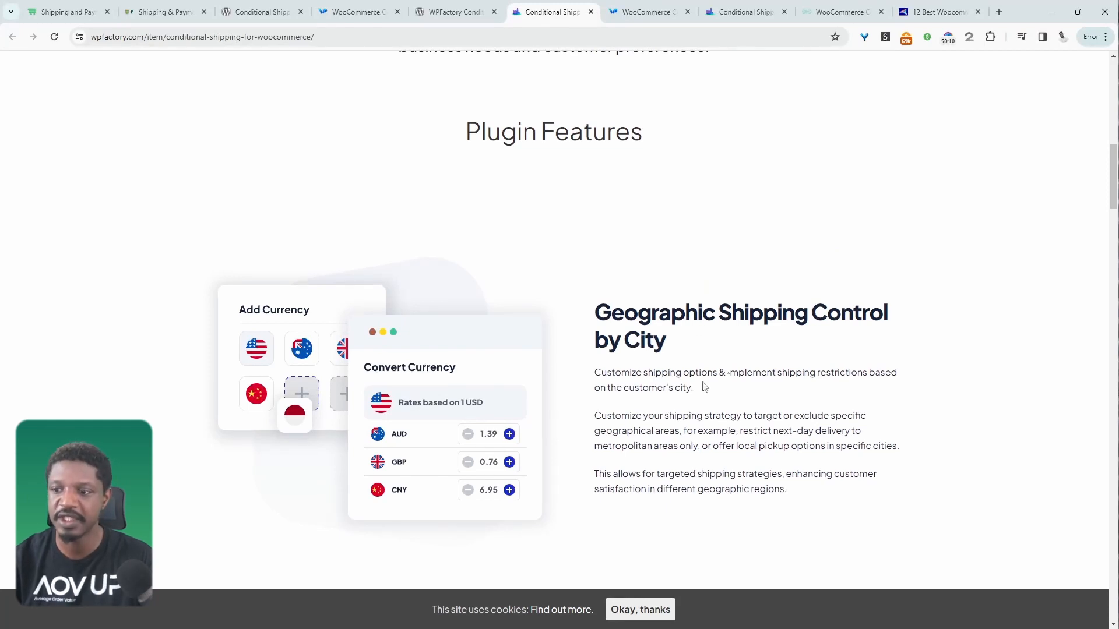
{"action": "scroll", "coordinate": [704, 386], "scroll_direction": "down", "scroll_amount": 5}
{"action": "scroll", "coordinate": [704, 386], "scroll_direction": "down", "scroll_amount": 3}
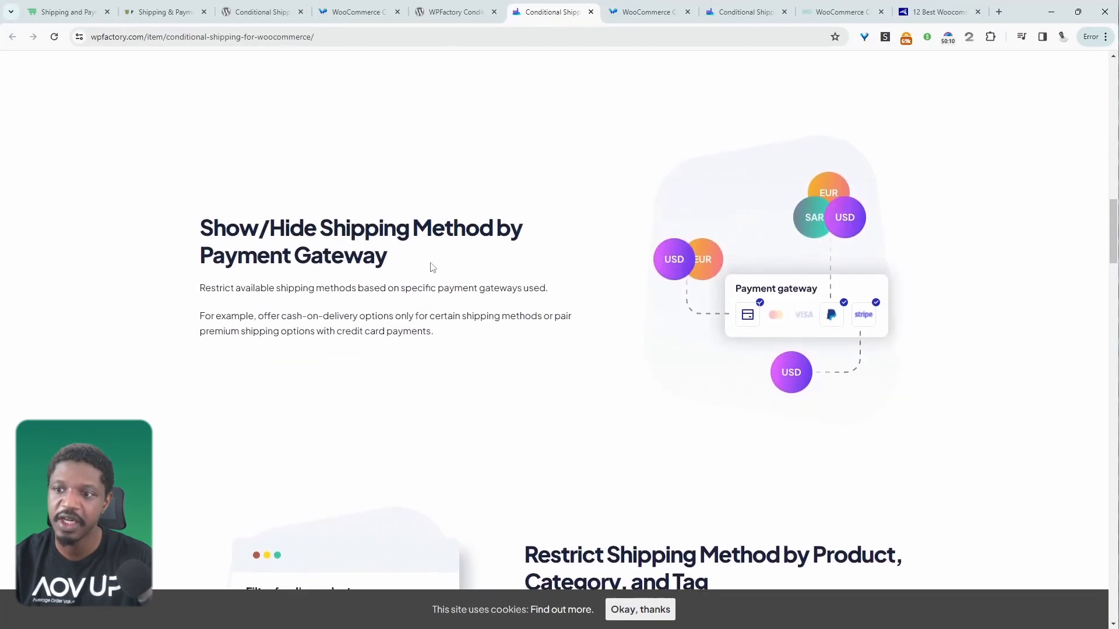
{"action": "scroll", "coordinate": [349, 329], "scroll_direction": "down", "scroll_amount": 3}
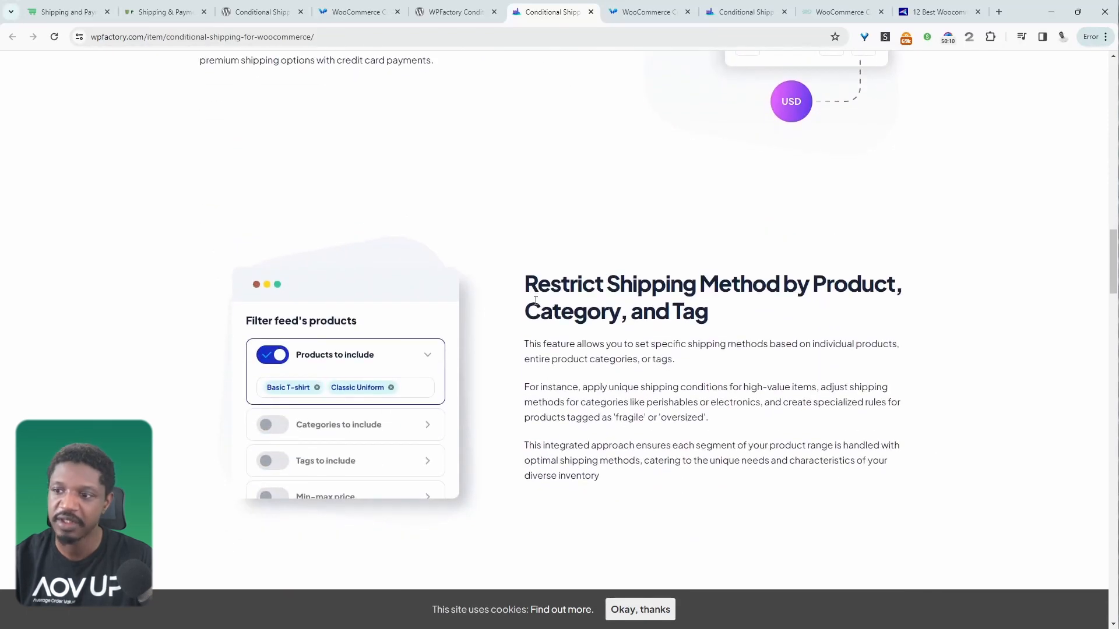
{"action": "scroll", "coordinate": [726, 323], "scroll_direction": "down", "scroll_amount": 1}
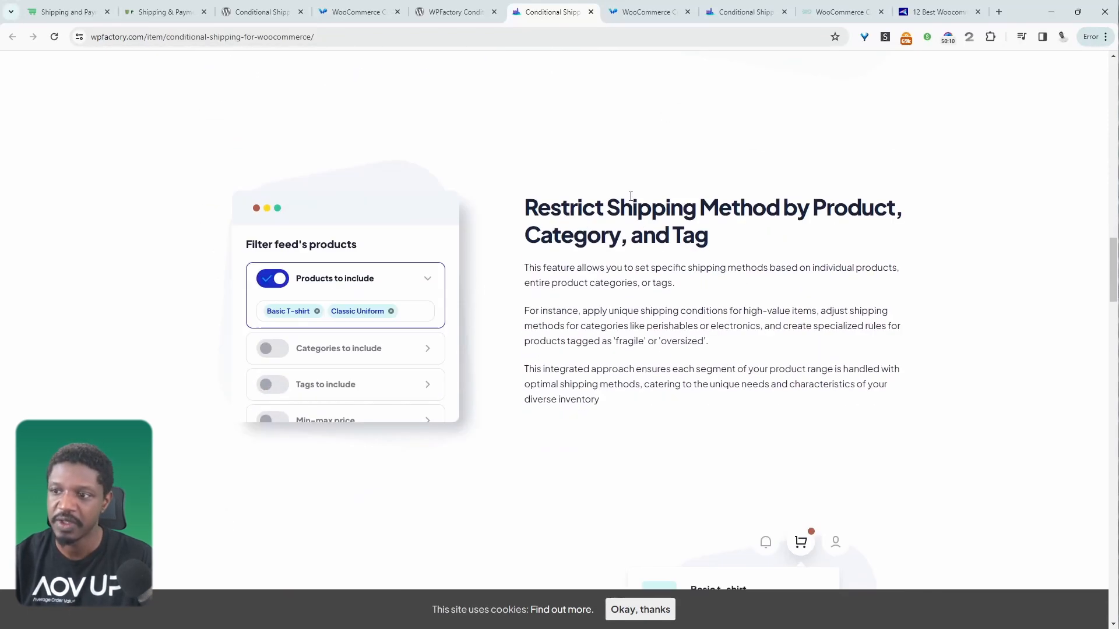
{"action": "left_click_drag", "start_coordinate": [631, 207], "coordinate": [878, 203]}
{"action": "scroll", "coordinate": [876, 227], "scroll_direction": "down", "scroll_amount": 2}
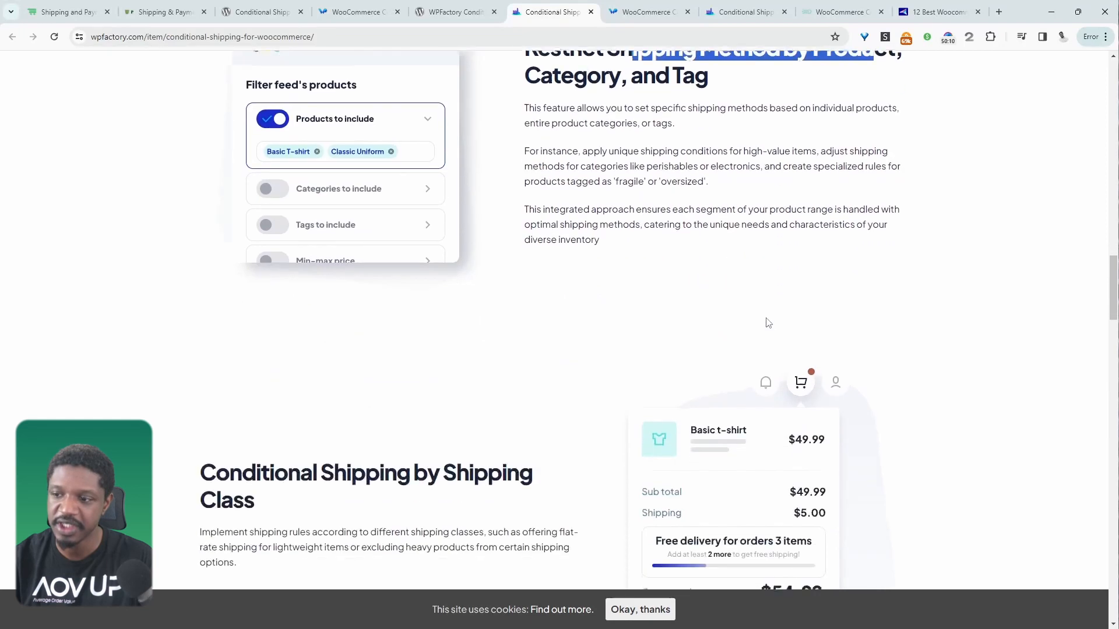
{"action": "scroll", "coordinate": [768, 324], "scroll_direction": "down", "scroll_amount": 2}
{"action": "scroll", "coordinate": [768, 324], "scroll_direction": "down", "scroll_amount": 1}
{"action": "scroll", "coordinate": [767, 324], "scroll_direction": "down", "scroll_amount": 1}
{"action": "scroll", "coordinate": [306, 185], "scroll_direction": "down", "scroll_amount": 1}
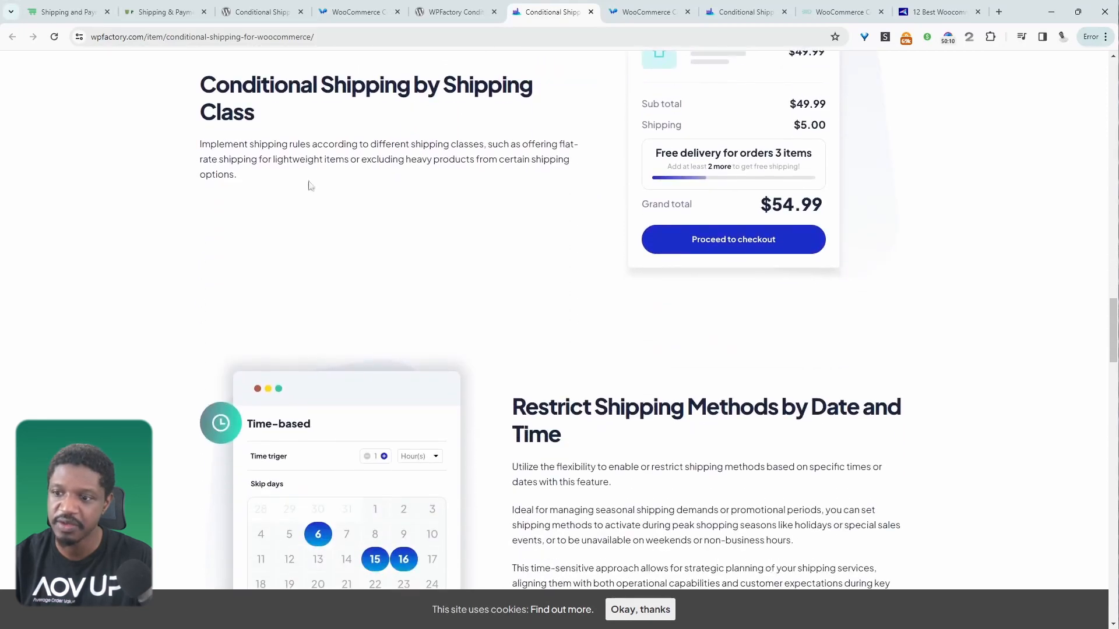
{"action": "scroll", "coordinate": [666, 345], "scroll_direction": "down", "scroll_amount": 2}
{"action": "scroll", "coordinate": [666, 345], "scroll_direction": "down", "scroll_amount": 1}
{"action": "left_click_drag", "start_coordinate": [568, 310], "coordinate": [783, 288]}
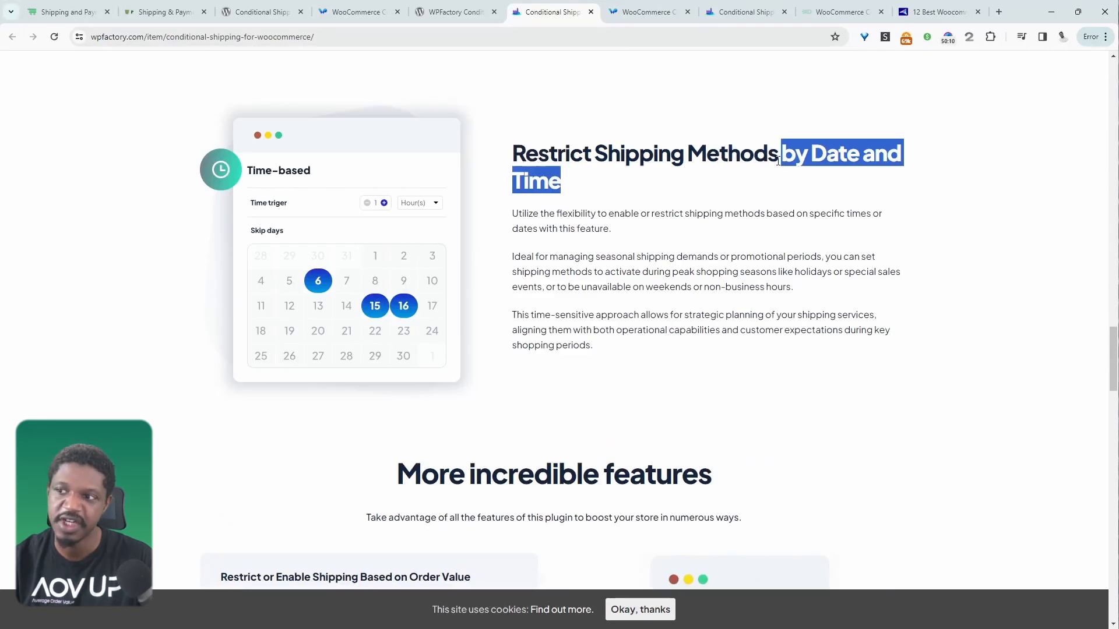
{"action": "scroll", "coordinate": [646, 328], "scroll_direction": "down", "scroll_amount": 1}
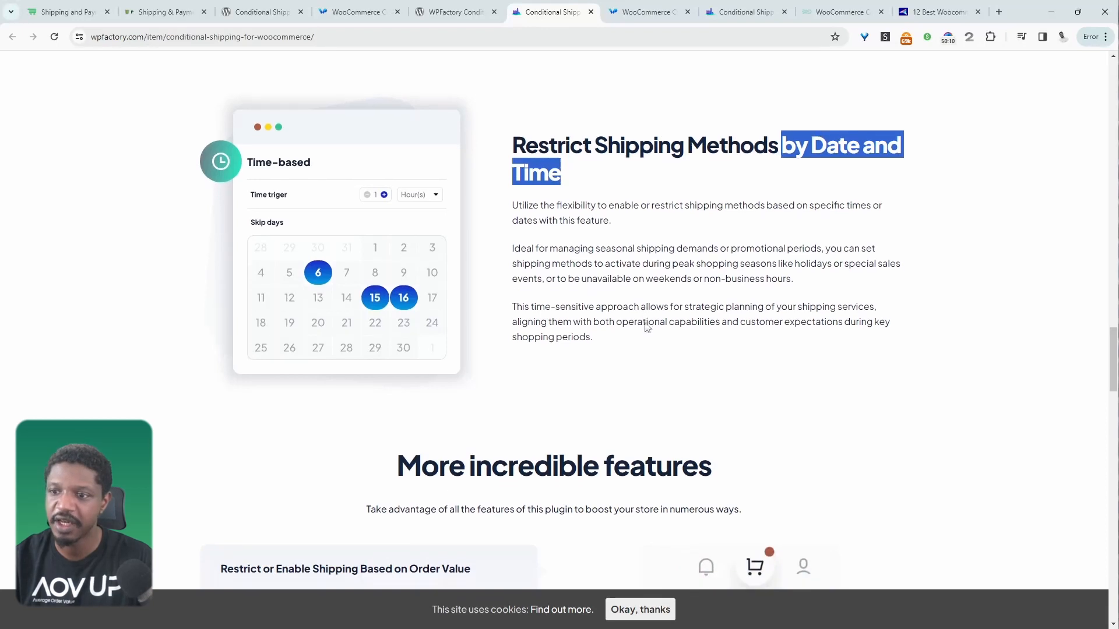
{"action": "scroll", "coordinate": [647, 328], "scroll_direction": "down", "scroll_amount": 3}
{"action": "scroll", "coordinate": [542, 298], "scroll_direction": "up", "scroll_amount": 3}
{"action": "scroll", "coordinate": [612, 305], "scroll_direction": "up", "scroll_amount": 1}
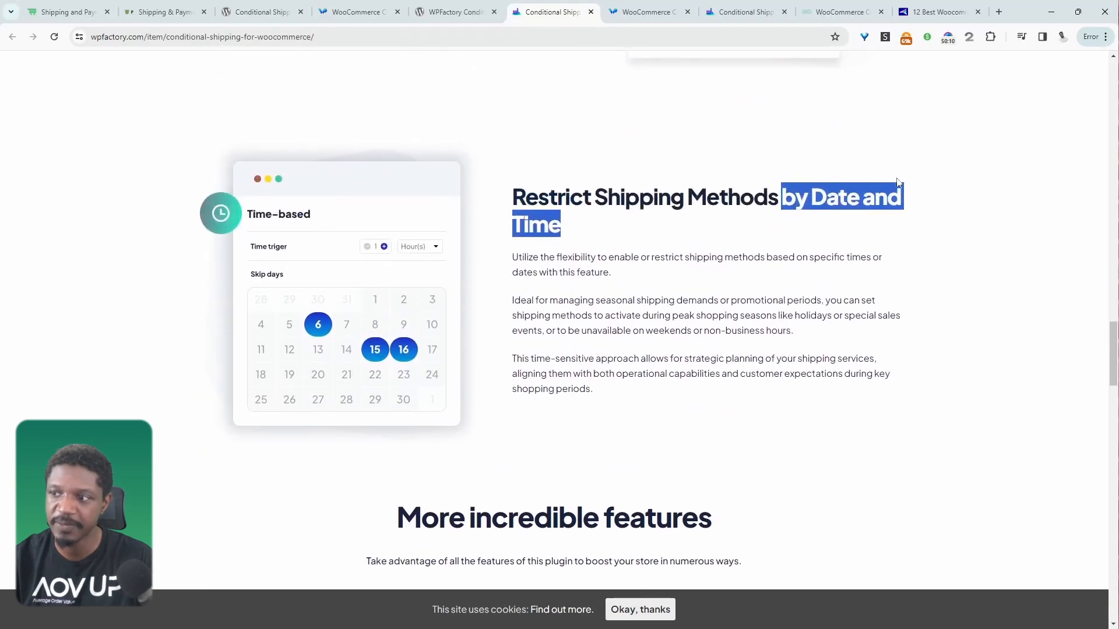
Review WPFactory's plugin features and reviews, then move to the Octolize product page.
{"action": "left_click", "coordinate": [868, 260]}
{"action": "scroll", "coordinate": [586, 426], "scroll_direction": "down", "scroll_amount": 4}
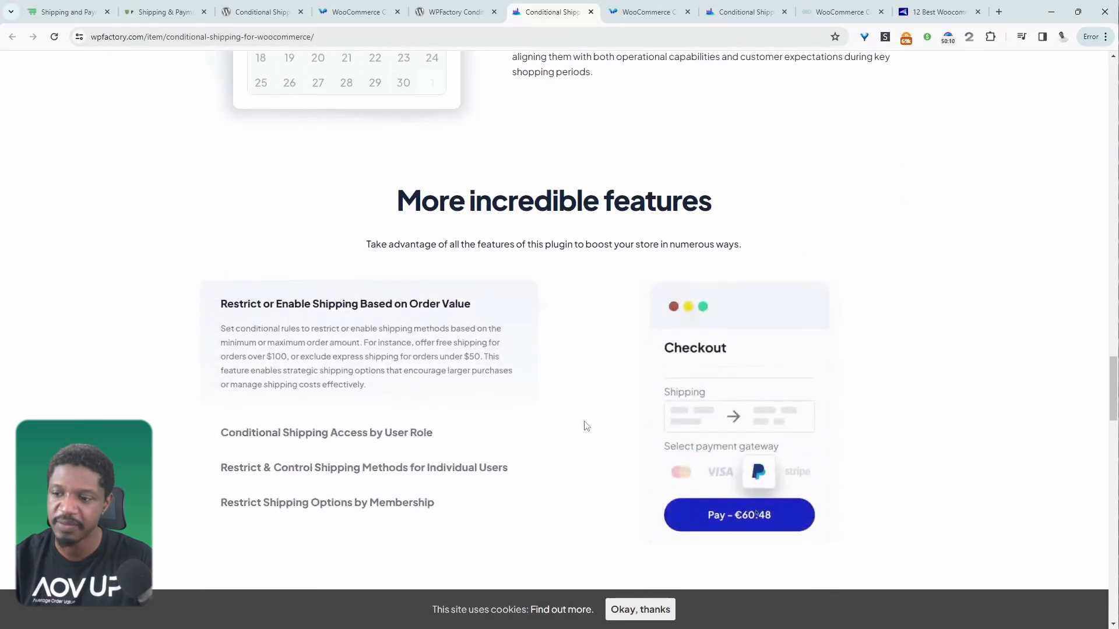
{"action": "scroll", "coordinate": [839, 297], "scroll_direction": "down", "scroll_amount": 4}
{"action": "scroll", "coordinate": [839, 297], "scroll_direction": "down", "scroll_amount": 1}
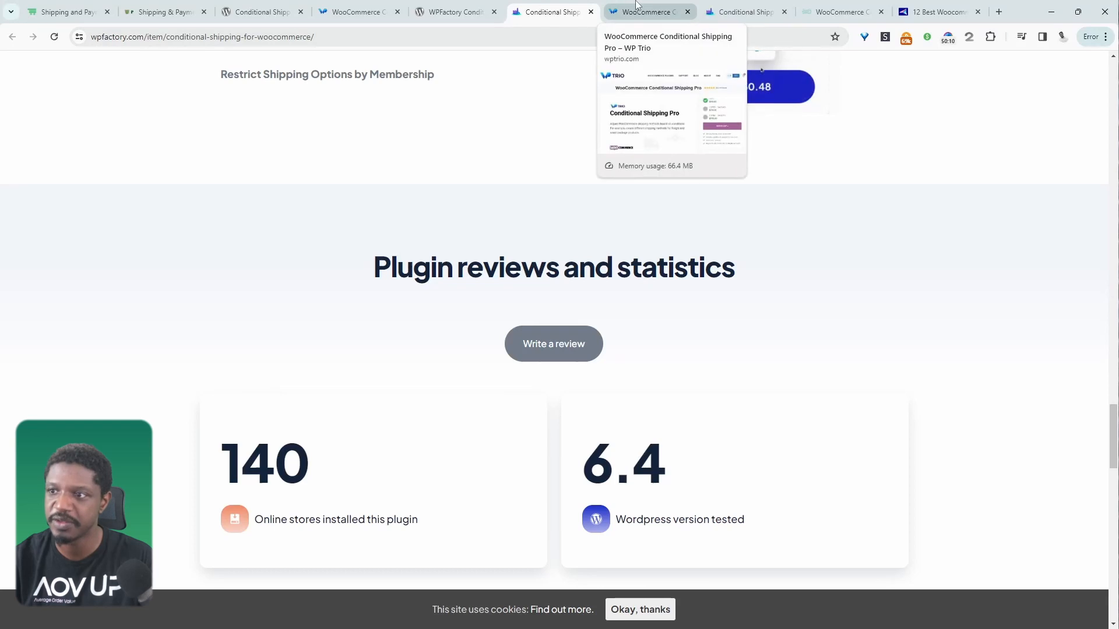
{"action": "left_click", "coordinate": [931, 11]}
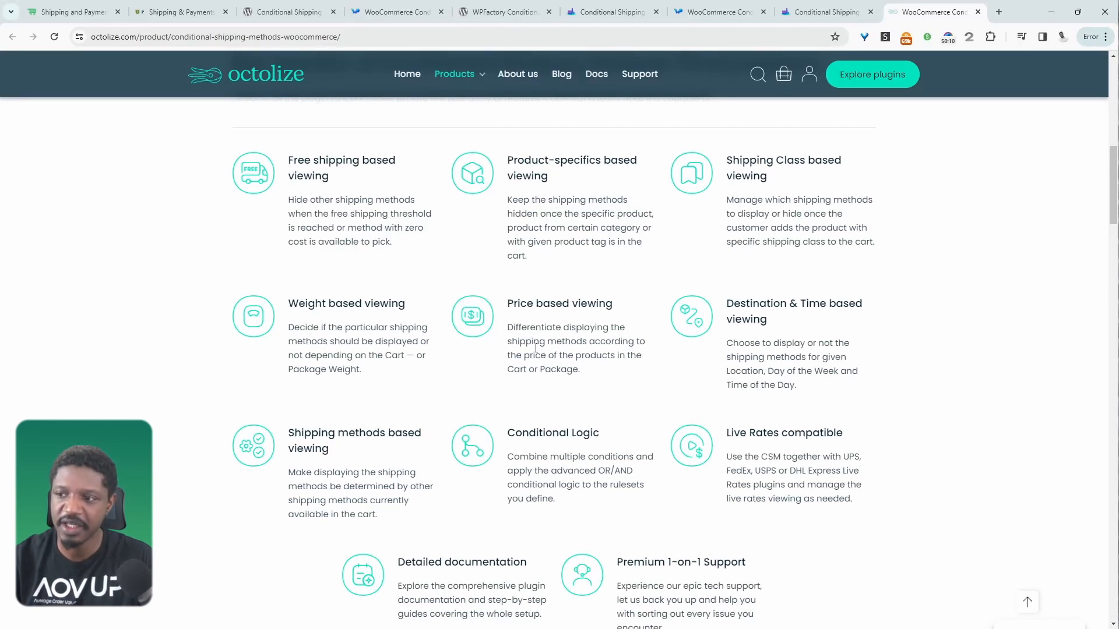
{"action": "left_click_drag", "start_coordinate": [799, 306], "coordinate": [862, 306]}
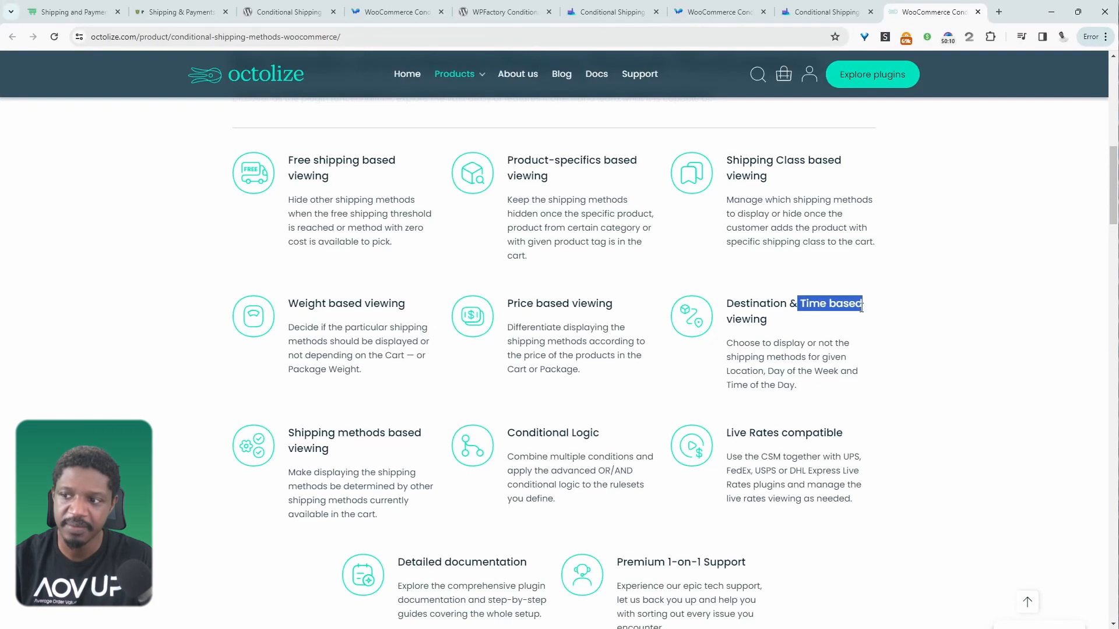